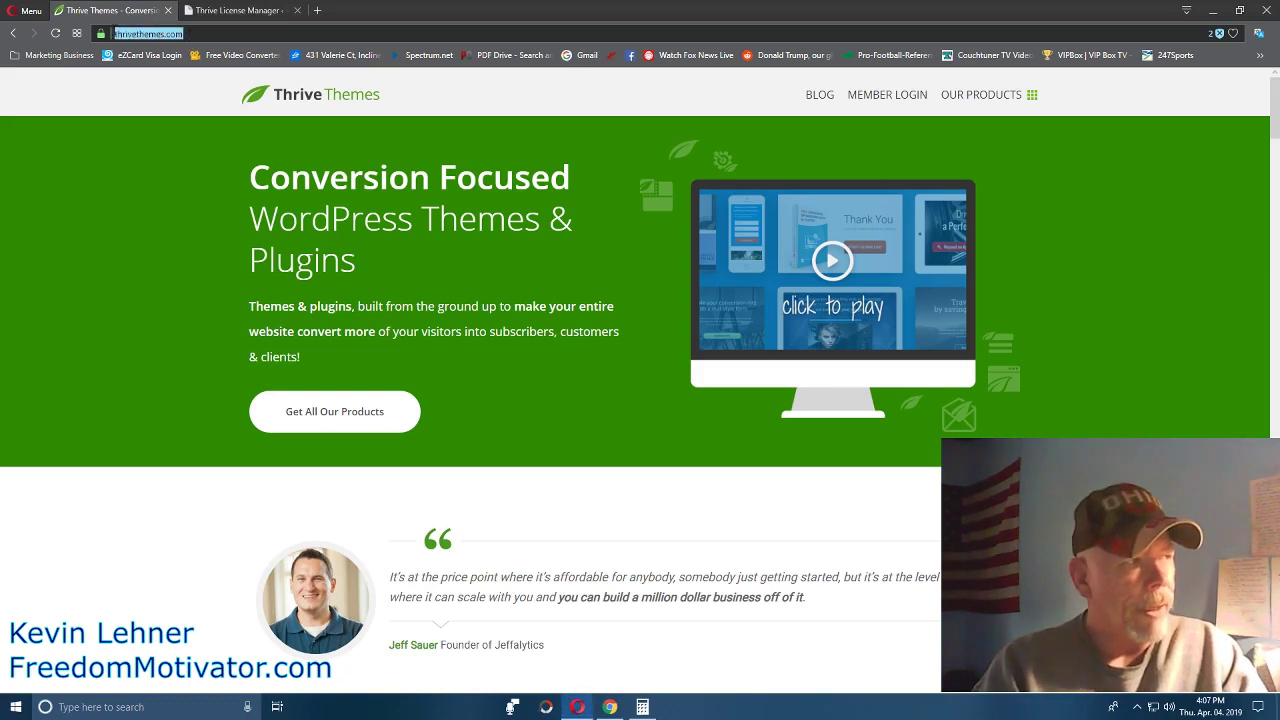
Step: Open the OUR PRODUCTS menu in the Thrive Themes top navigation
{"action": "left_click", "coordinate": [1051, 213]}
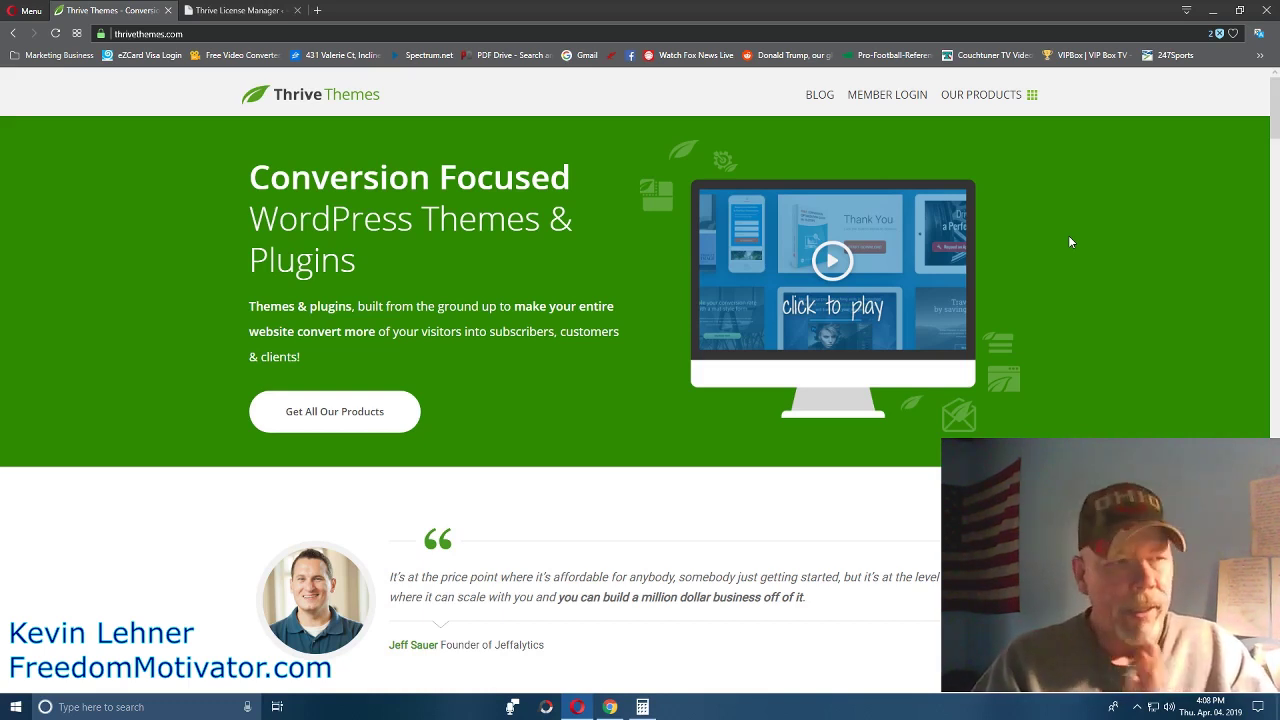
{"action": "left_click", "coordinate": [992, 98]}
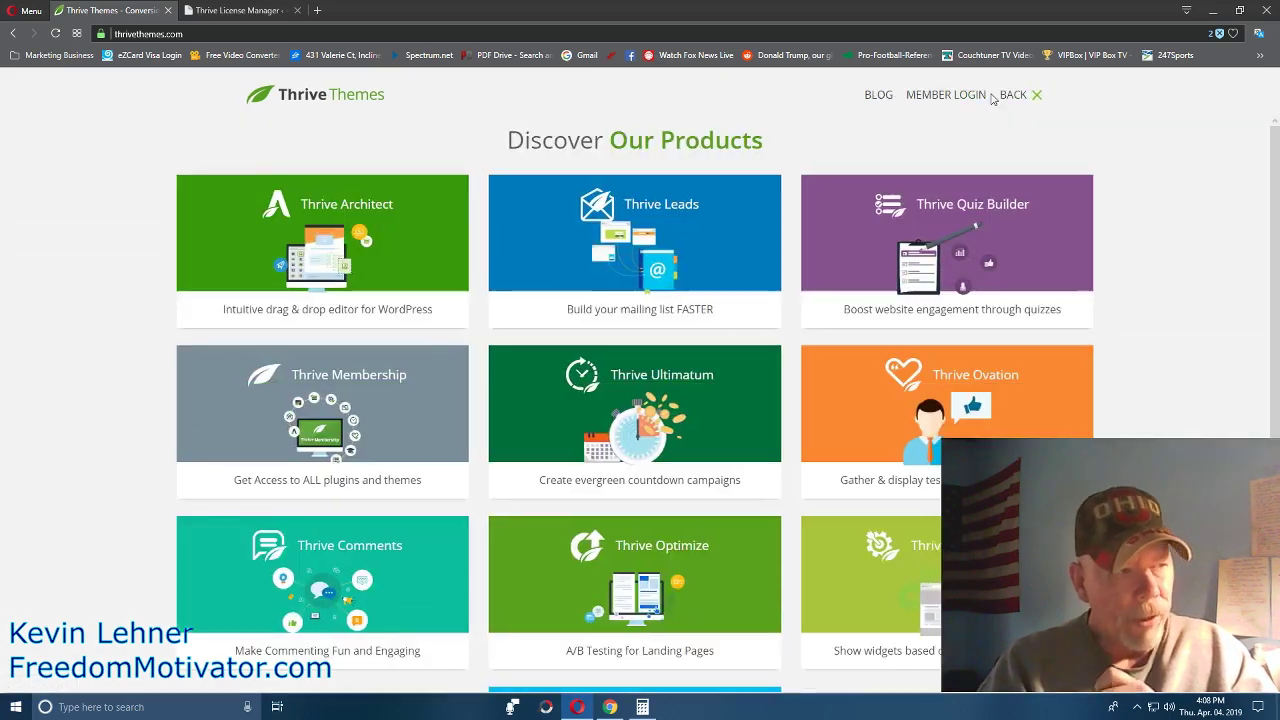
{"action": "scroll", "coordinate": [1140, 296], "scroll_direction": "down", "scroll_amount": 2}
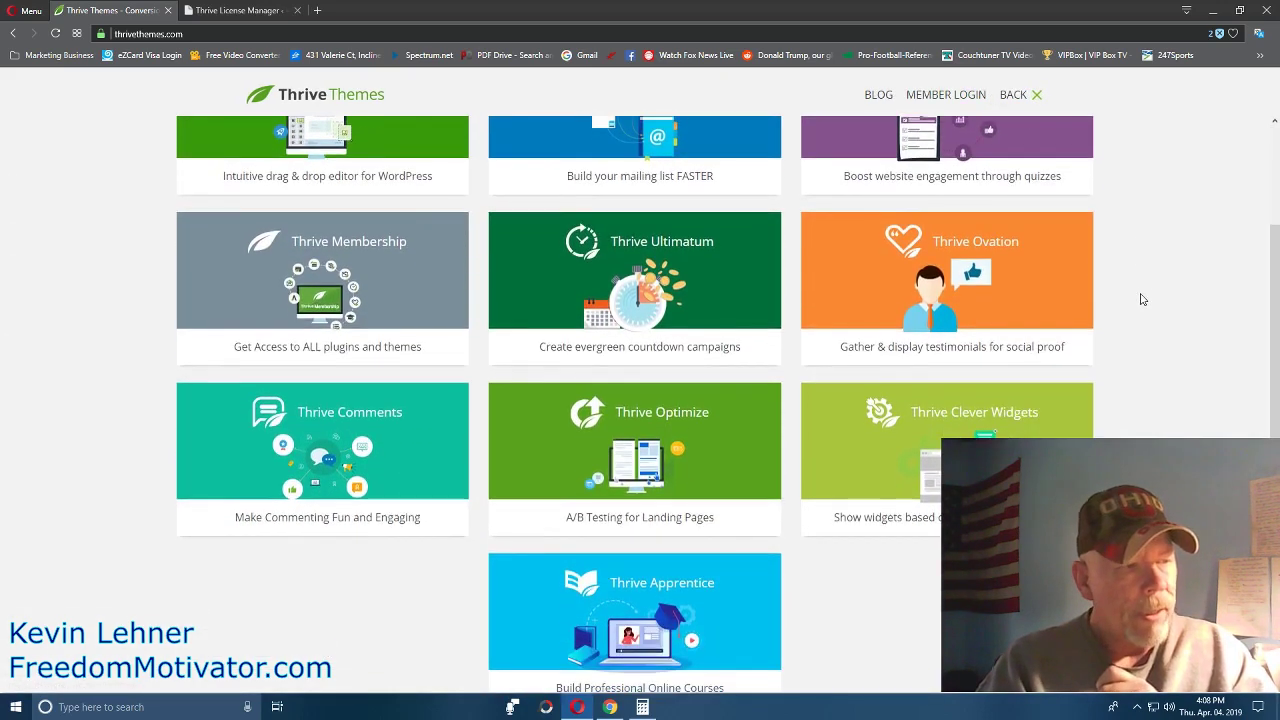
{"action": "scroll", "coordinate": [1140, 296], "scroll_direction": "up", "scroll_amount": 2}
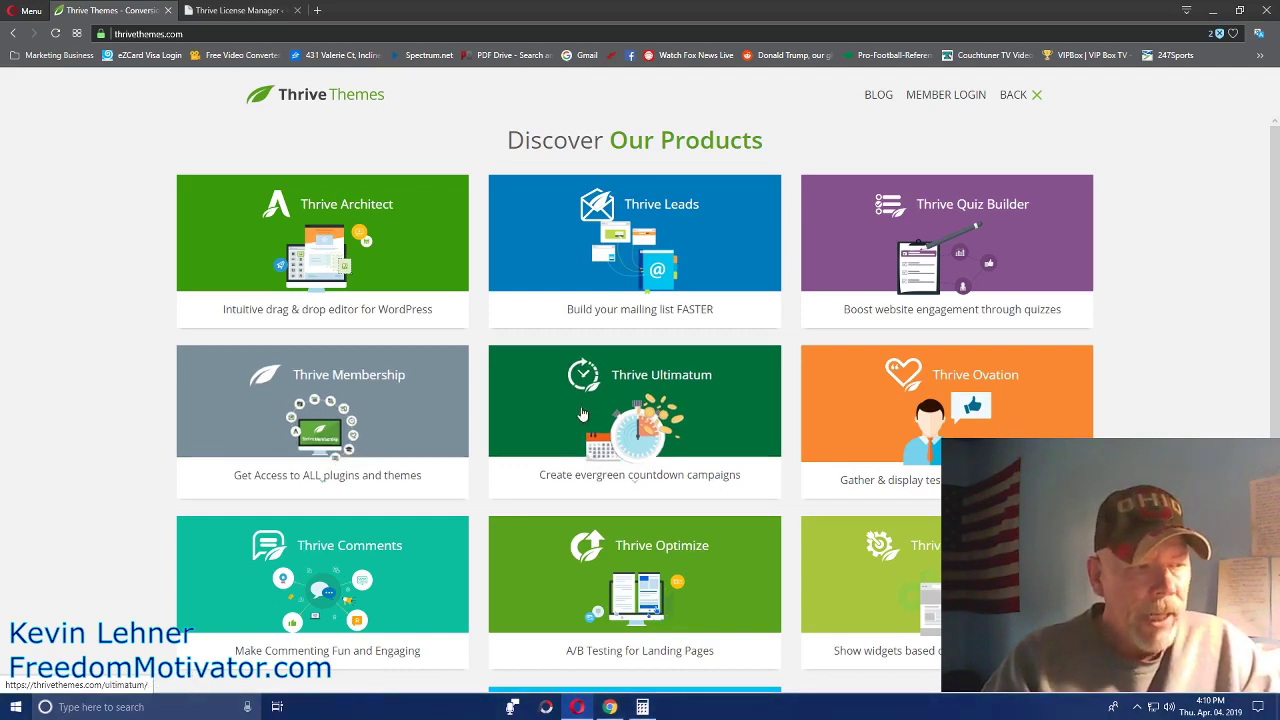
{"action": "scroll", "coordinate": [843, 425], "scroll_direction": "down", "scroll_amount": 3}
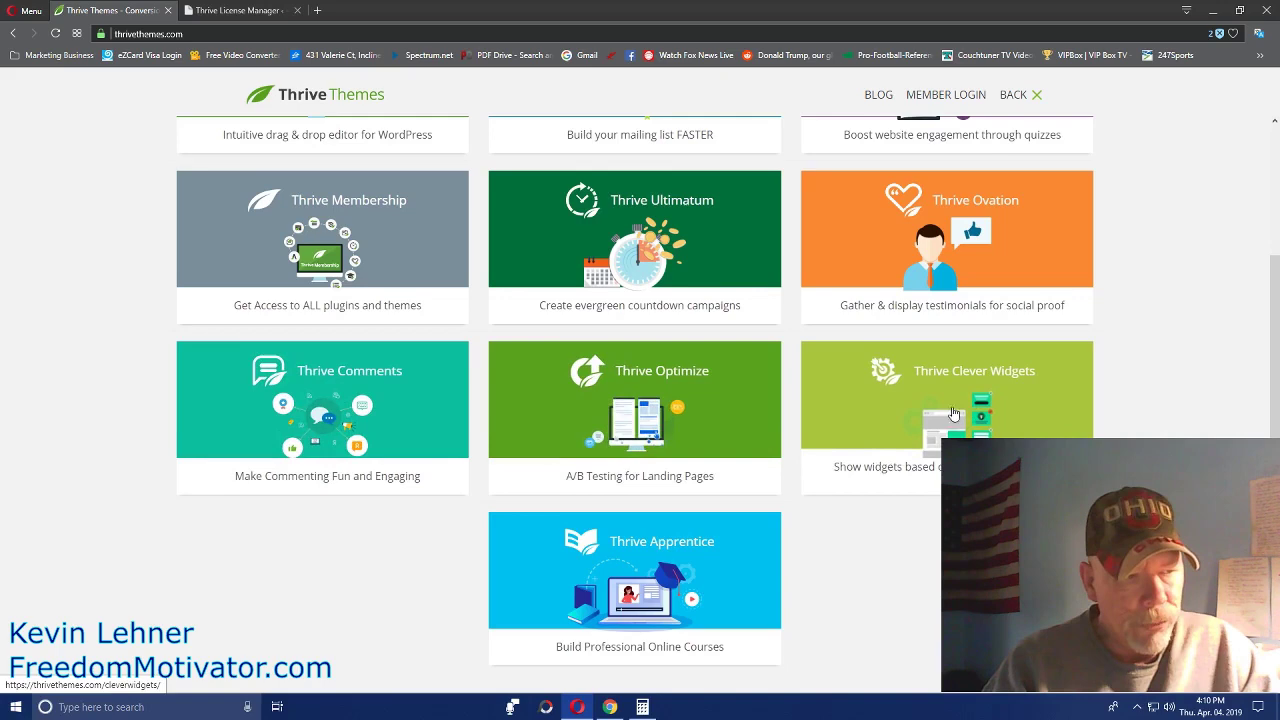
{"action": "scroll", "coordinate": [1167, 421], "scroll_direction": "up", "scroll_amount": 3}
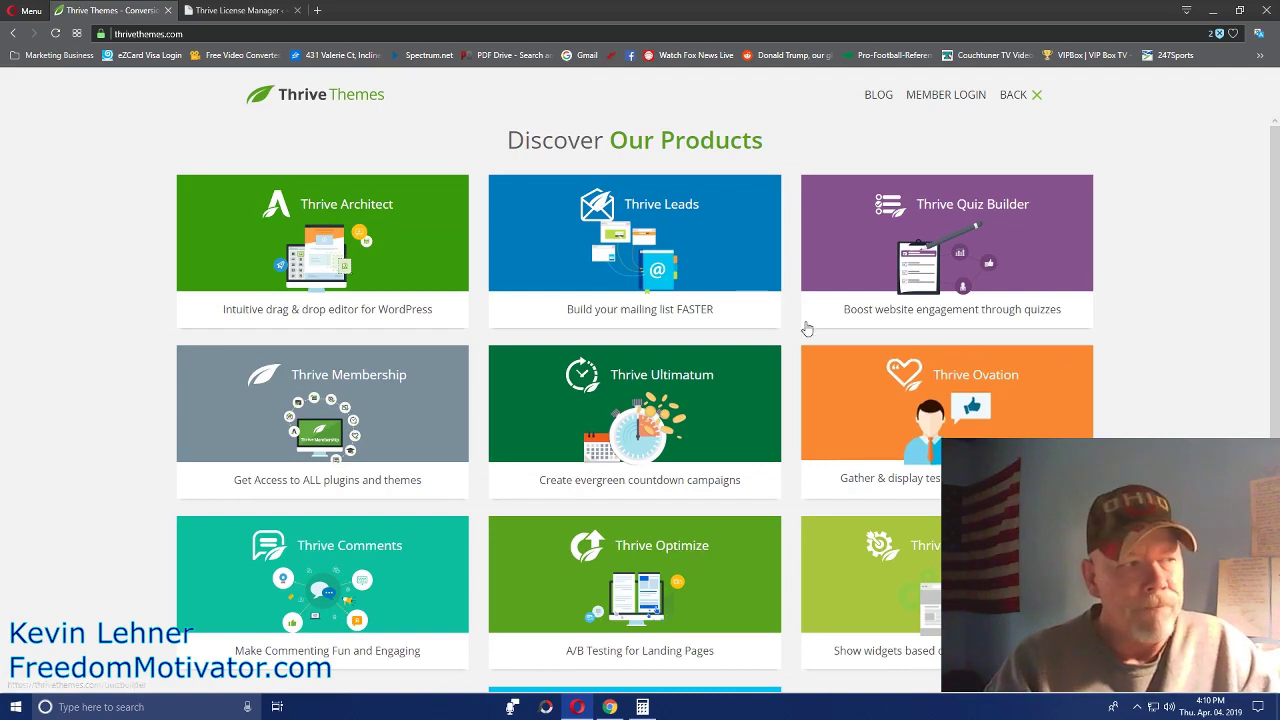
{"action": "mouse_move", "coordinate": [322, 575]}
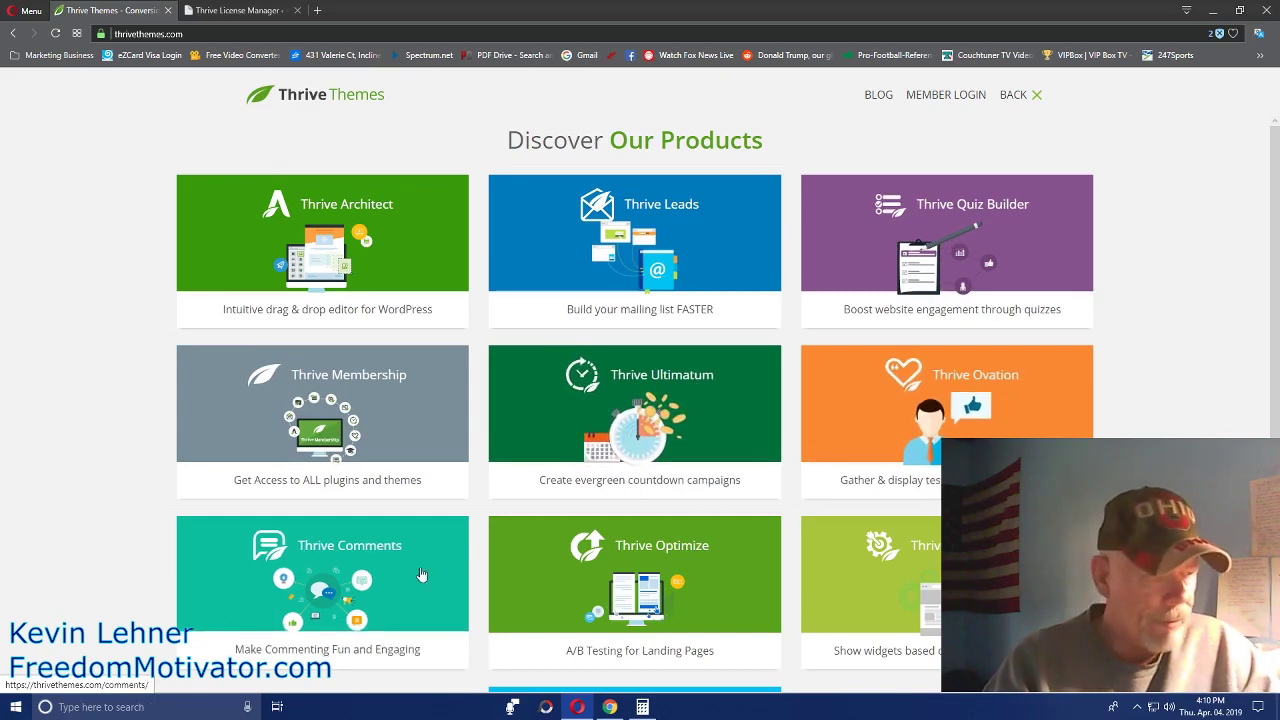
{"action": "scroll", "coordinate": [892, 559], "scroll_direction": "down", "scroll_amount": 2}
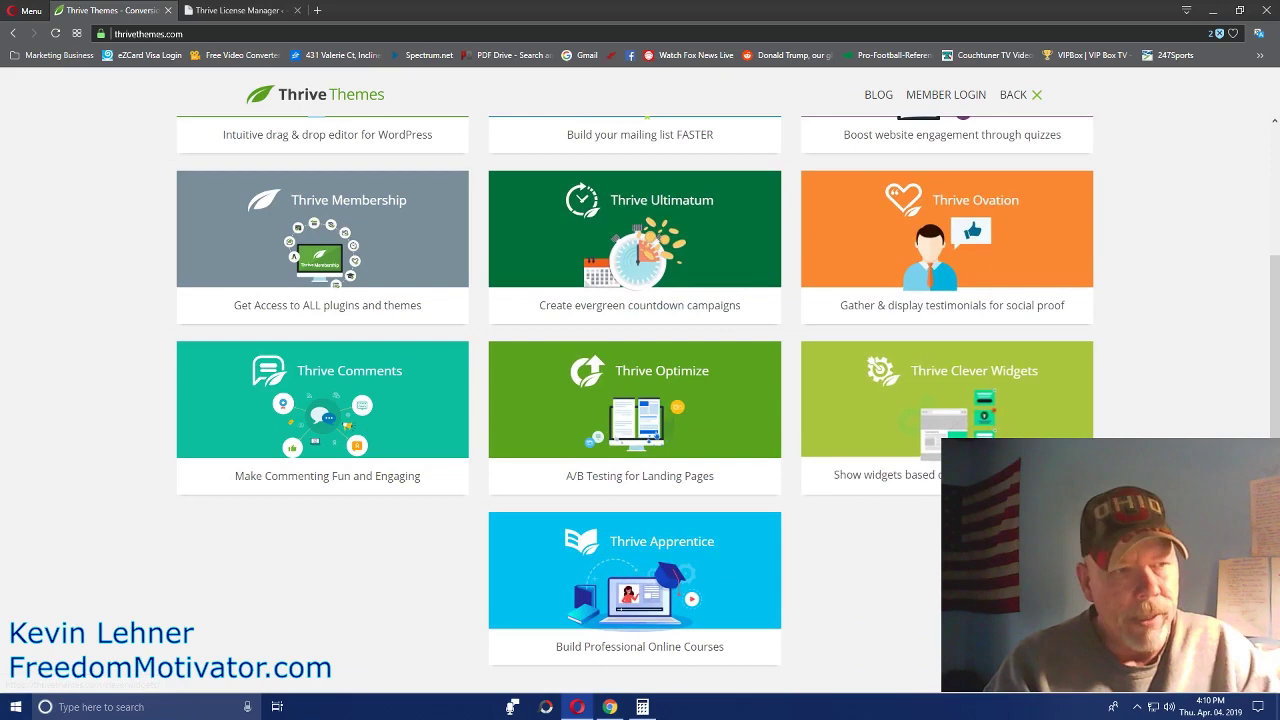
{"action": "scroll", "coordinate": [1123, 374], "scroll_direction": "up", "scroll_amount": 2}
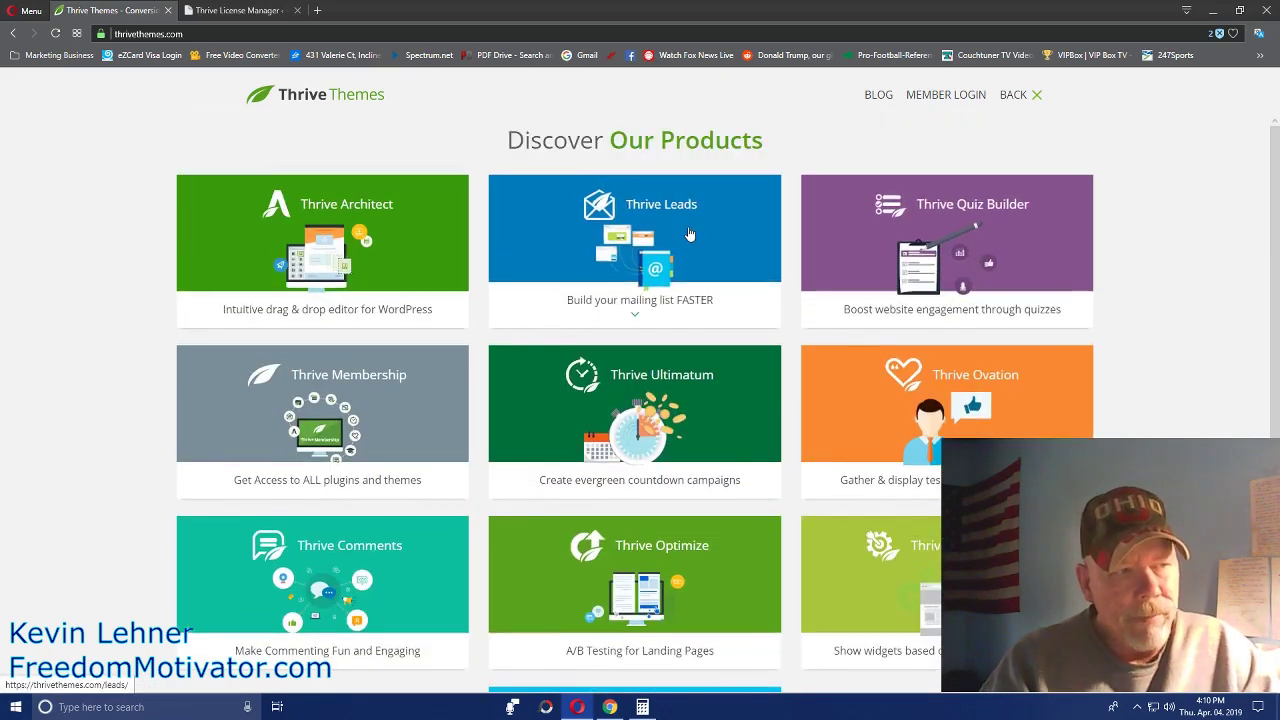
Step: Open the Thrive Leads product page and scroll into its benefits
{"action": "left_click", "coordinate": [648, 227]}
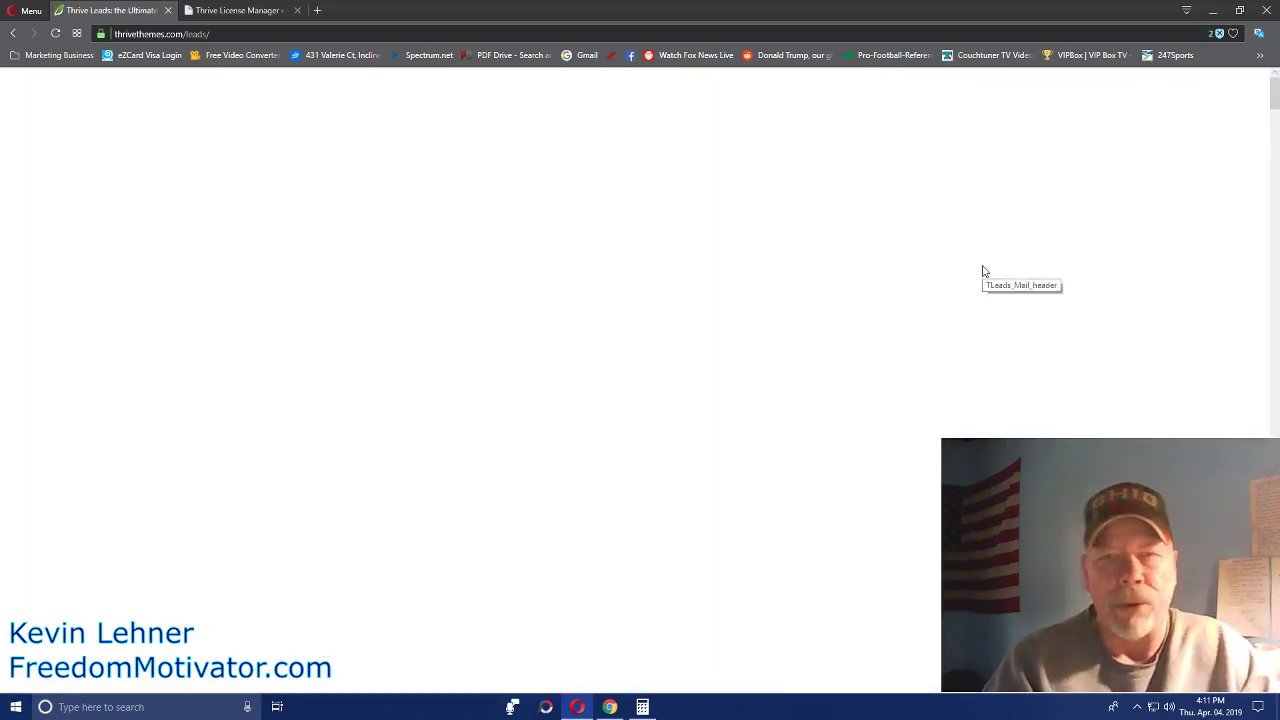
{"action": "scroll", "coordinate": [1025, 322], "scroll_direction": "down", "scroll_amount": 3}
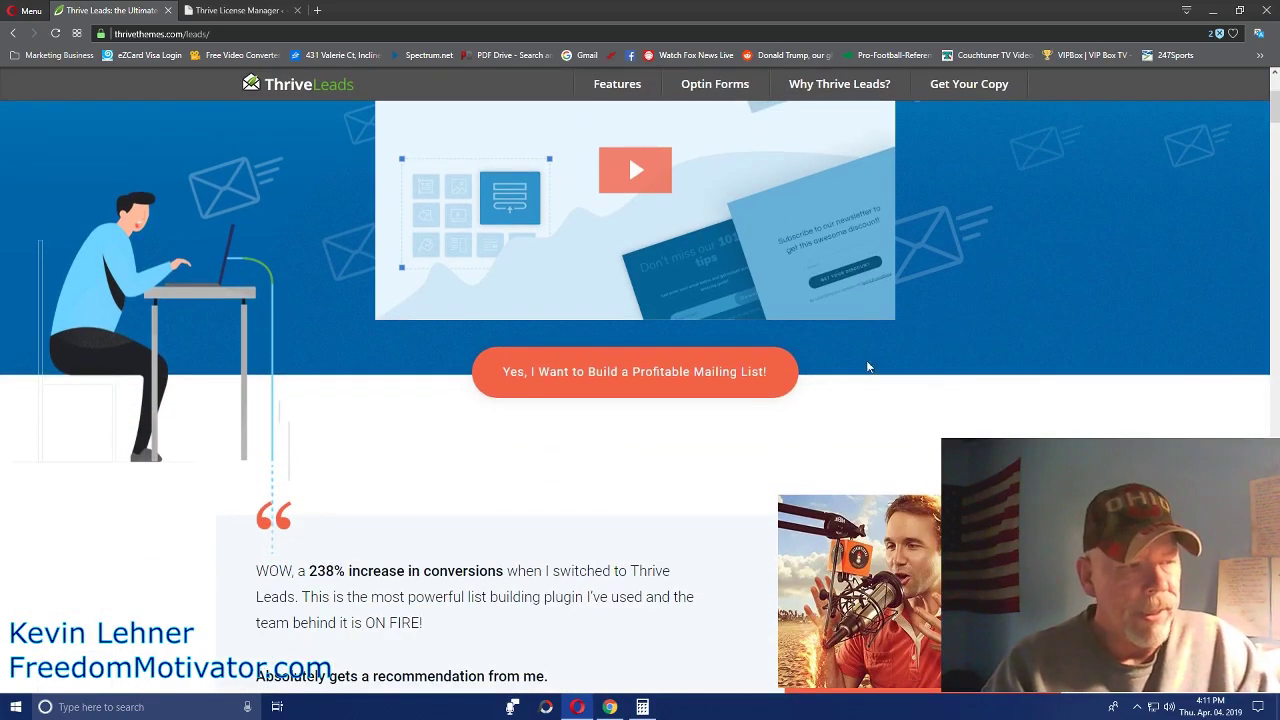
{"action": "scroll", "coordinate": [1006, 377], "scroll_direction": "down", "scroll_amount": 5}
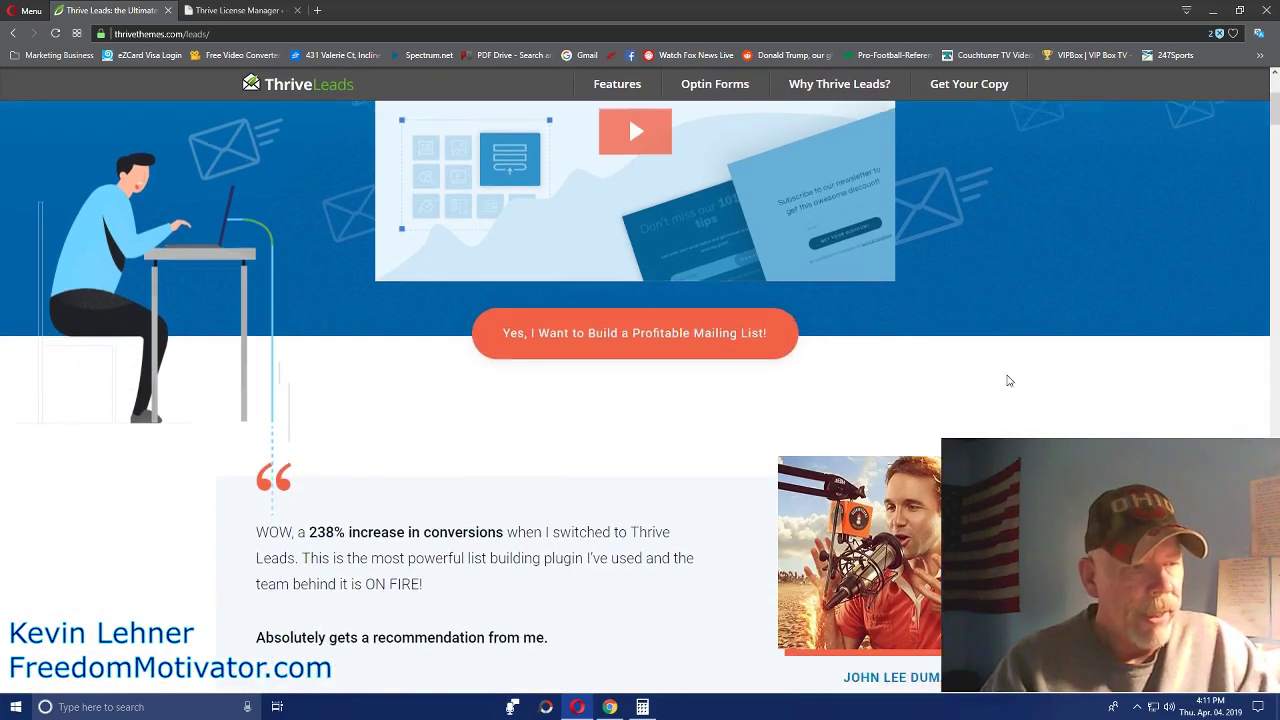
{"action": "scroll", "coordinate": [1097, 331], "scroll_direction": "down", "scroll_amount": 5}
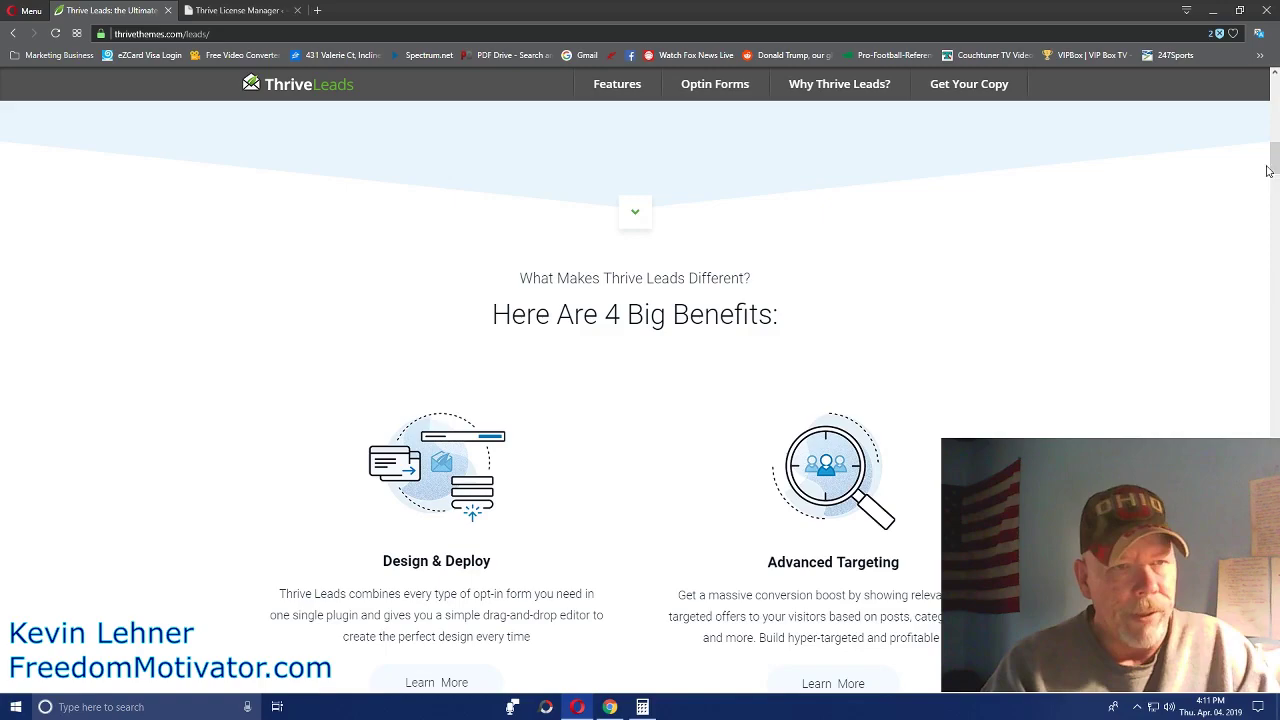
{"action": "left_click_drag", "start_coordinate": [1266, 170], "coordinate": [1254, 400]}
Step: Scroll through the Thrive Leads integrations down to the Get Thrive Leads Now section
{"action": "scroll", "coordinate": [640, 400], "scroll_direction": "down", "scroll_amount": 5}
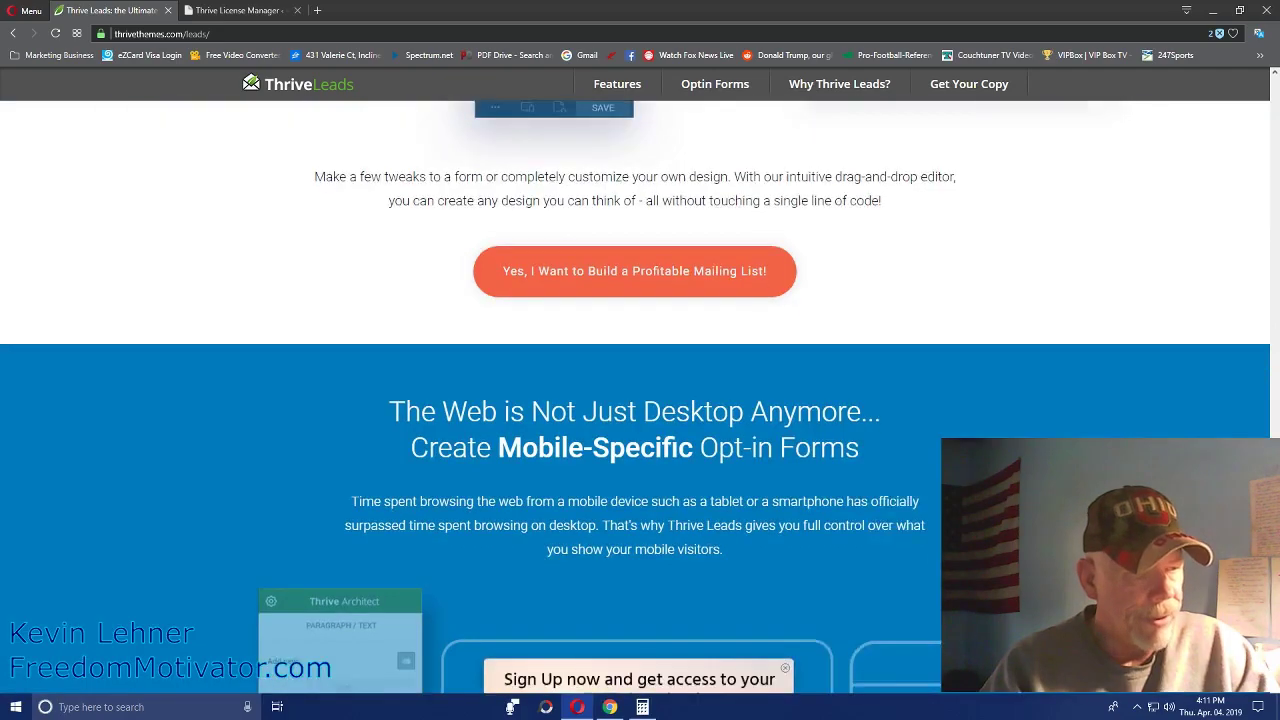
{"action": "scroll", "coordinate": [640, 400], "scroll_direction": "down", "scroll_amount": 5}
{"action": "scroll", "coordinate": [640, 400], "scroll_direction": "down", "scroll_amount": 5}
{"action": "scroll", "coordinate": [640, 400], "scroll_direction": "down", "scroll_amount": 5}
{"action": "scroll", "coordinate": [640, 400], "scroll_direction": "down", "scroll_amount": 3}
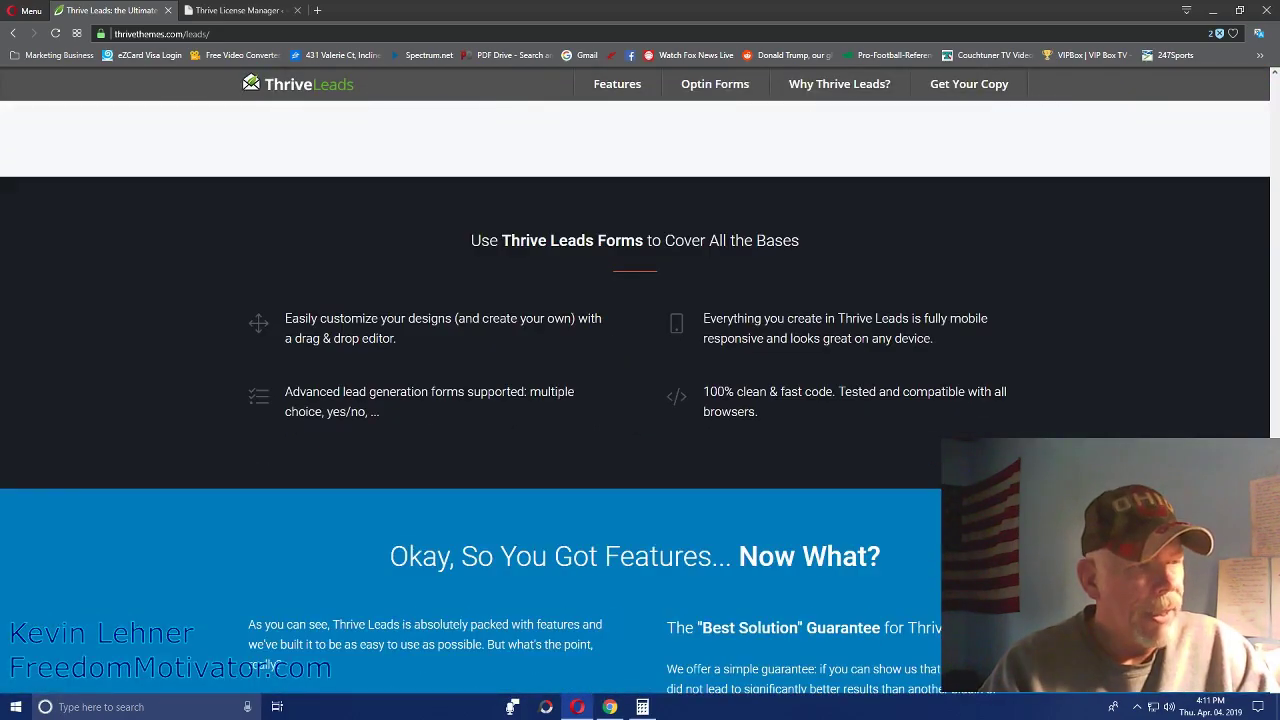
{"action": "scroll", "coordinate": [640, 400], "scroll_direction": "down", "scroll_amount": 3}
{"action": "scroll", "coordinate": [640, 400], "scroll_direction": "down", "scroll_amount": 1}
{"action": "scroll", "coordinate": [640, 400], "scroll_direction": "down", "scroll_amount": 3}
{"action": "scroll", "coordinate": [640, 400], "scroll_direction": "down", "scroll_amount": 4}
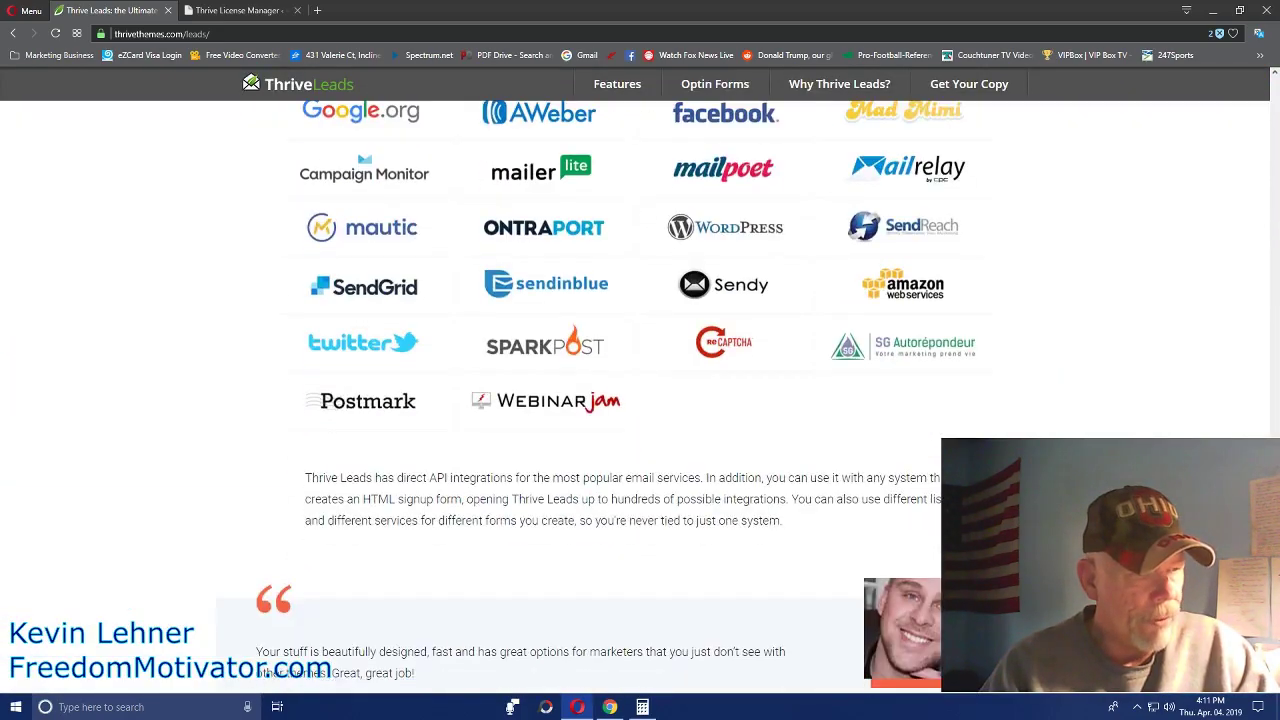
{"action": "scroll", "coordinate": [640, 400], "scroll_direction": "up", "scroll_amount": 2}
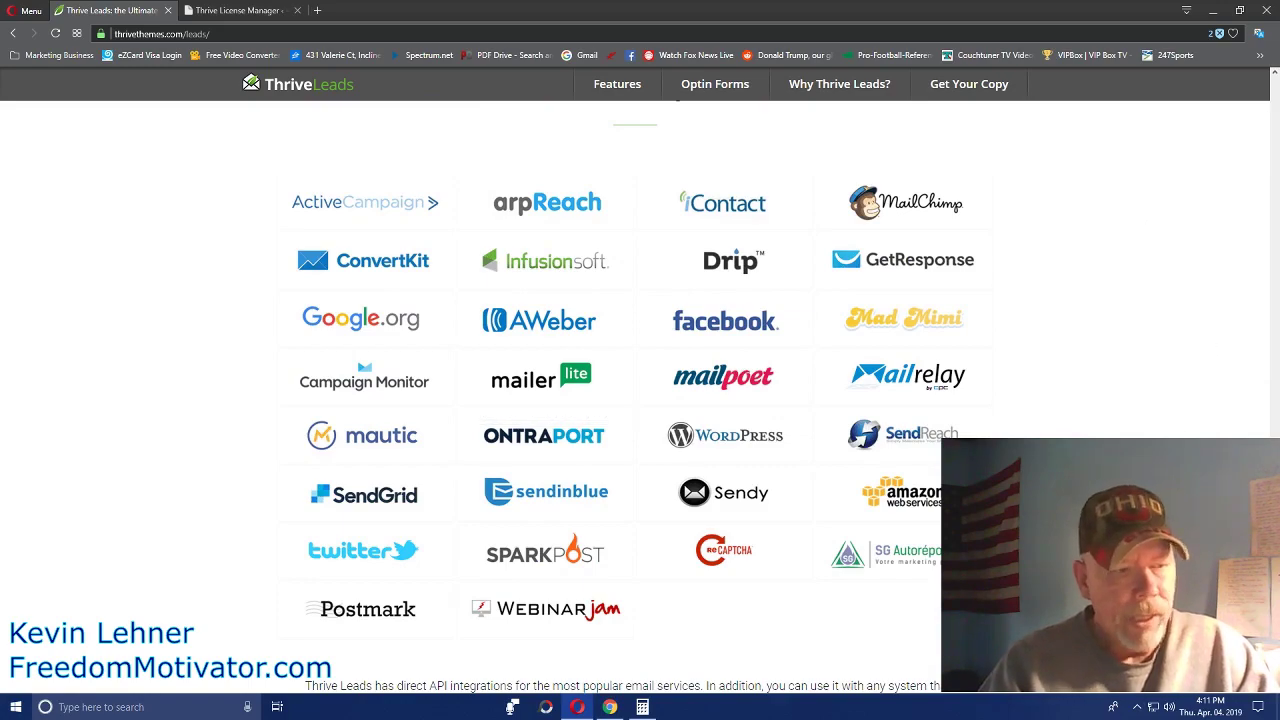
{"action": "scroll", "coordinate": [640, 400], "scroll_direction": "down", "scroll_amount": 3}
{"action": "scroll", "coordinate": [640, 400], "scroll_direction": "down", "scroll_amount": 5}
{"action": "scroll", "coordinate": [640, 400], "scroll_direction": "down", "scroll_amount": 2}
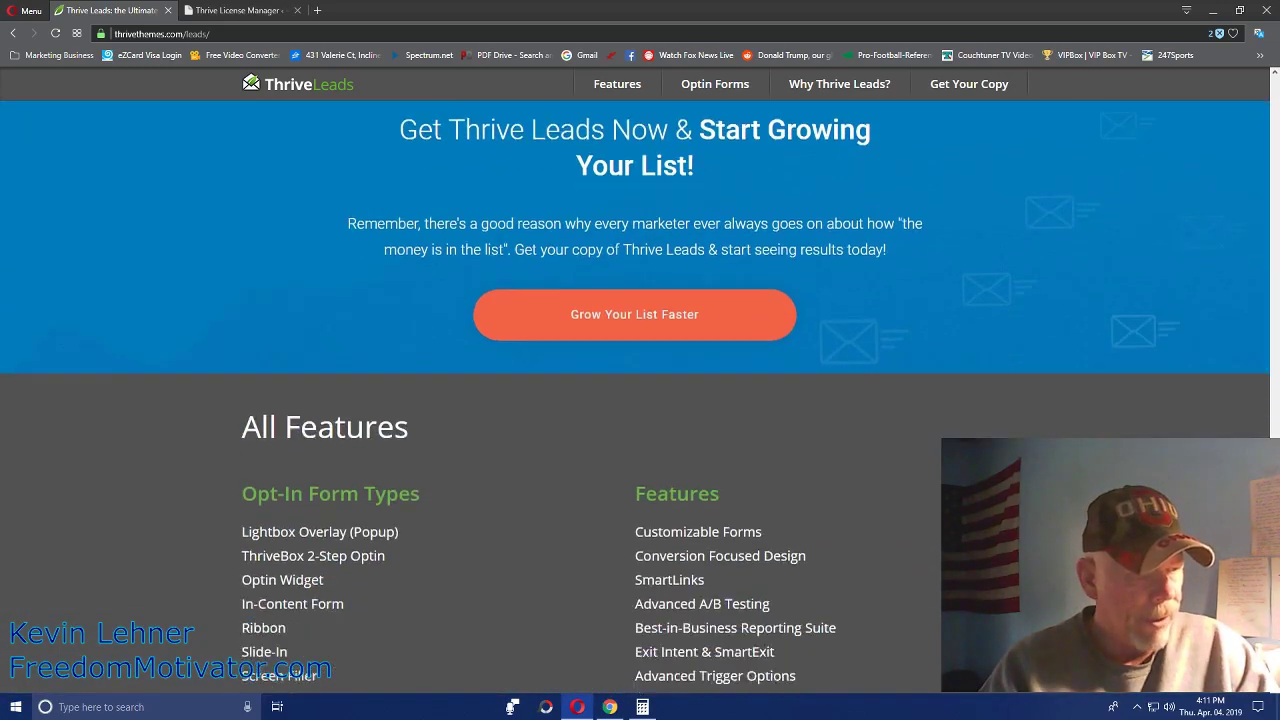
{"action": "scroll", "coordinate": [640, 400], "scroll_direction": "up", "scroll_amount": 4}
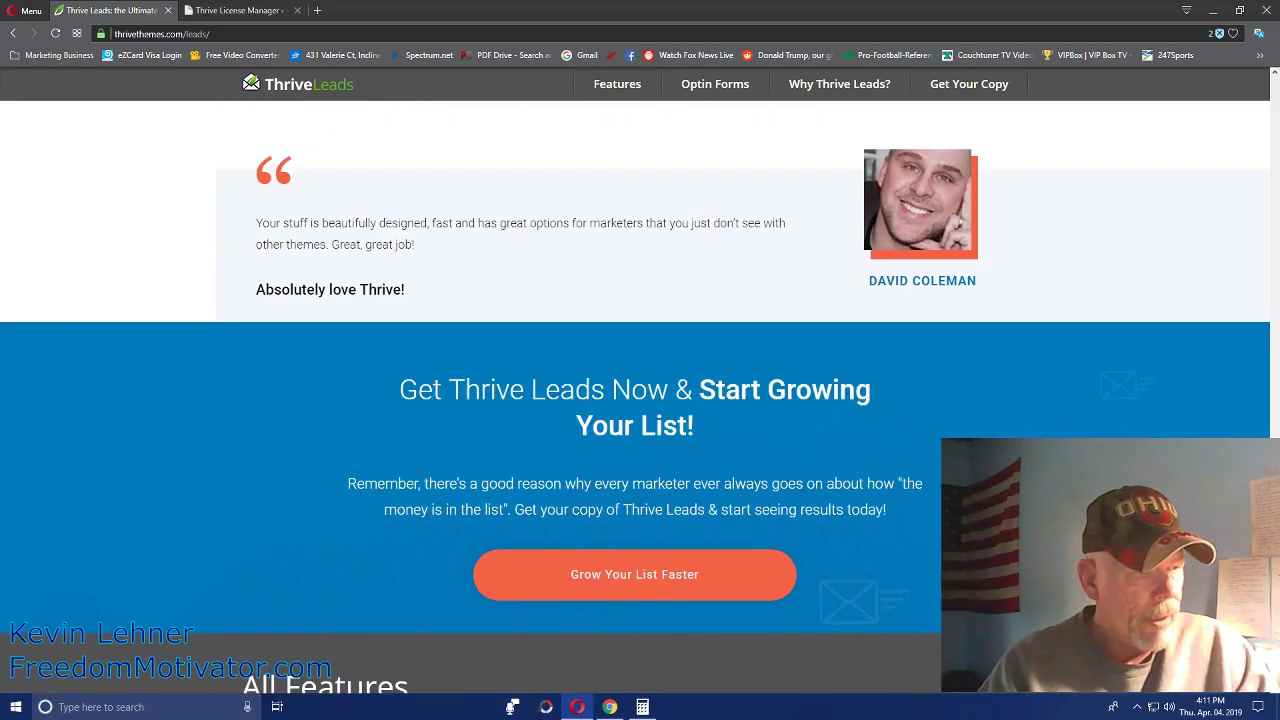
Step: Review Thrive Leads pricing: $147 for 15, $97 for 5, $67 for 1 license
{"action": "left_click", "coordinate": [644, 570]}
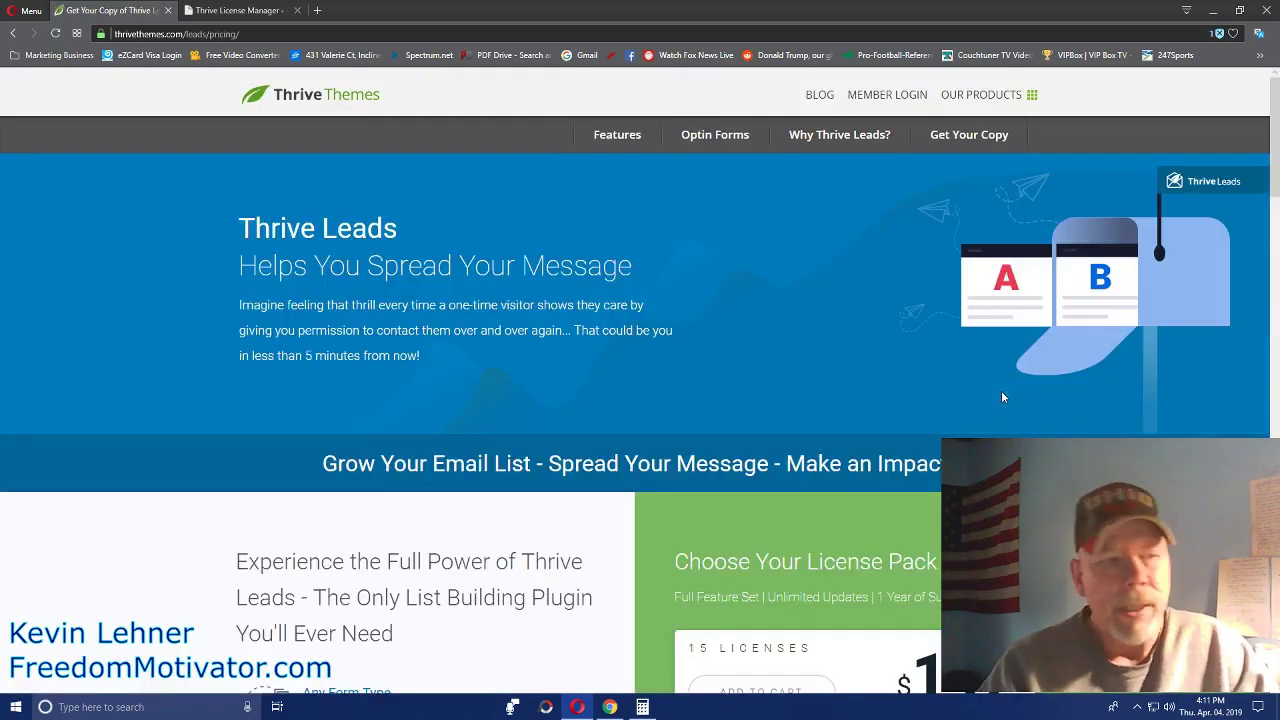
{"action": "scroll", "coordinate": [1001, 391], "scroll_direction": "down", "scroll_amount": 2}
{"action": "scroll", "coordinate": [1096, 424], "scroll_direction": "down", "scroll_amount": 3}
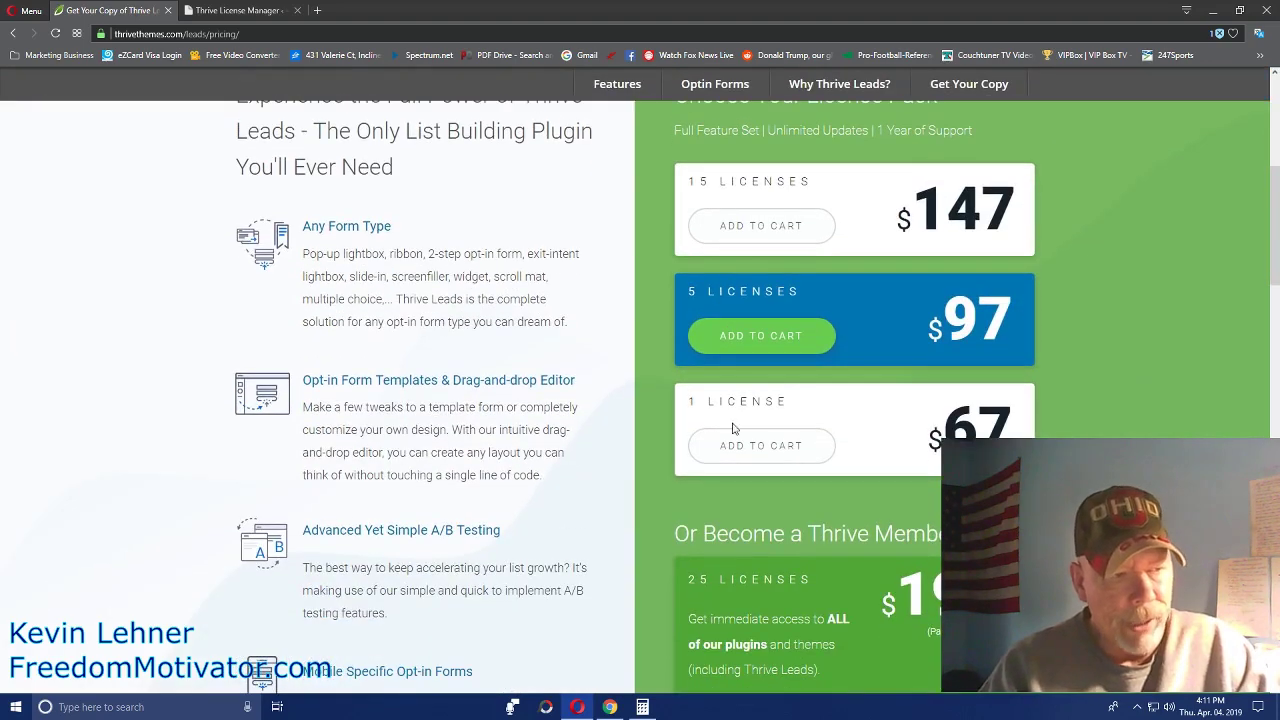
{"action": "scroll", "coordinate": [735, 488], "scroll_direction": "down", "scroll_amount": 1}
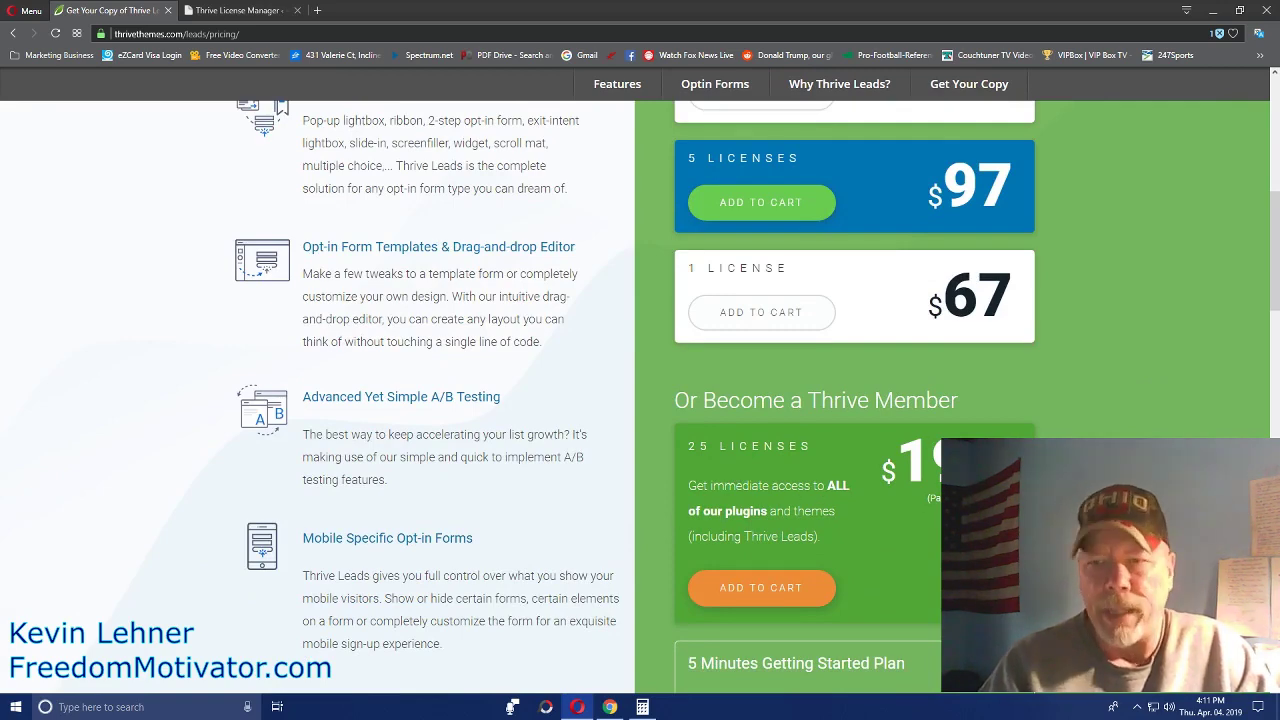
{"action": "scroll", "coordinate": [855, 400], "scroll_direction": "down", "scroll_amount": 2}
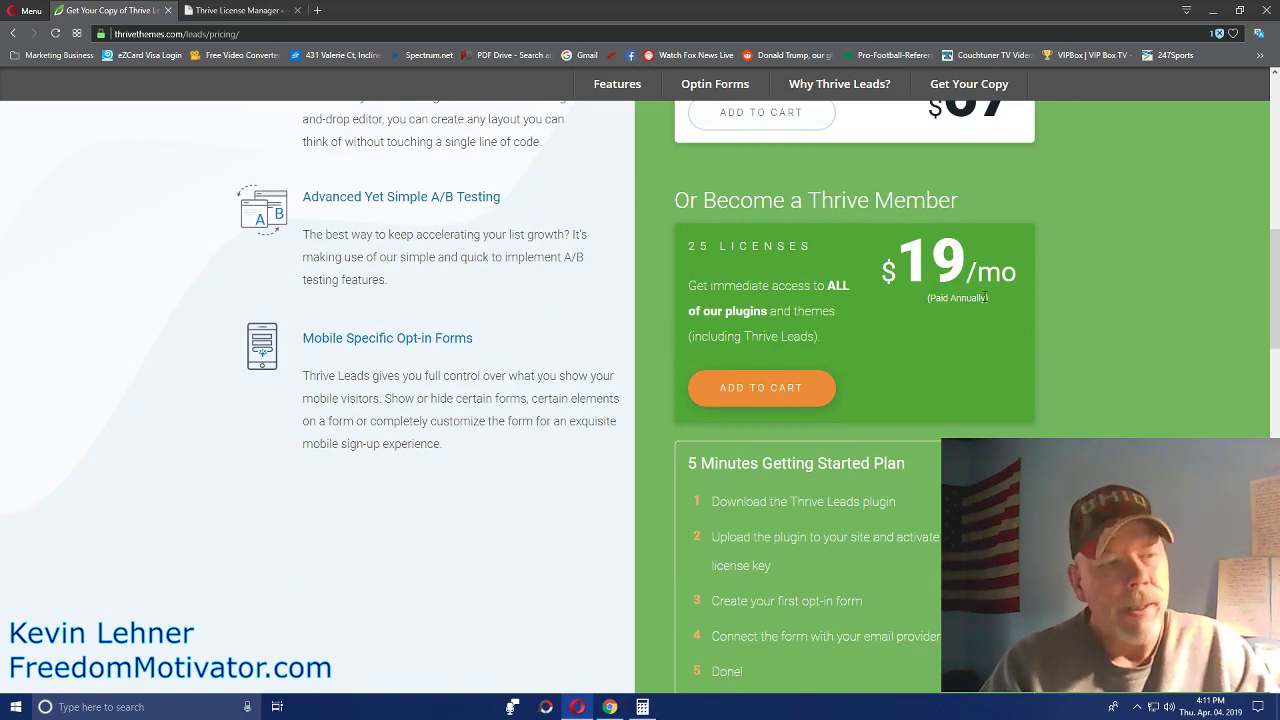
{"action": "left_click_drag", "start_coordinate": [929, 296], "coordinate": [968, 295]}
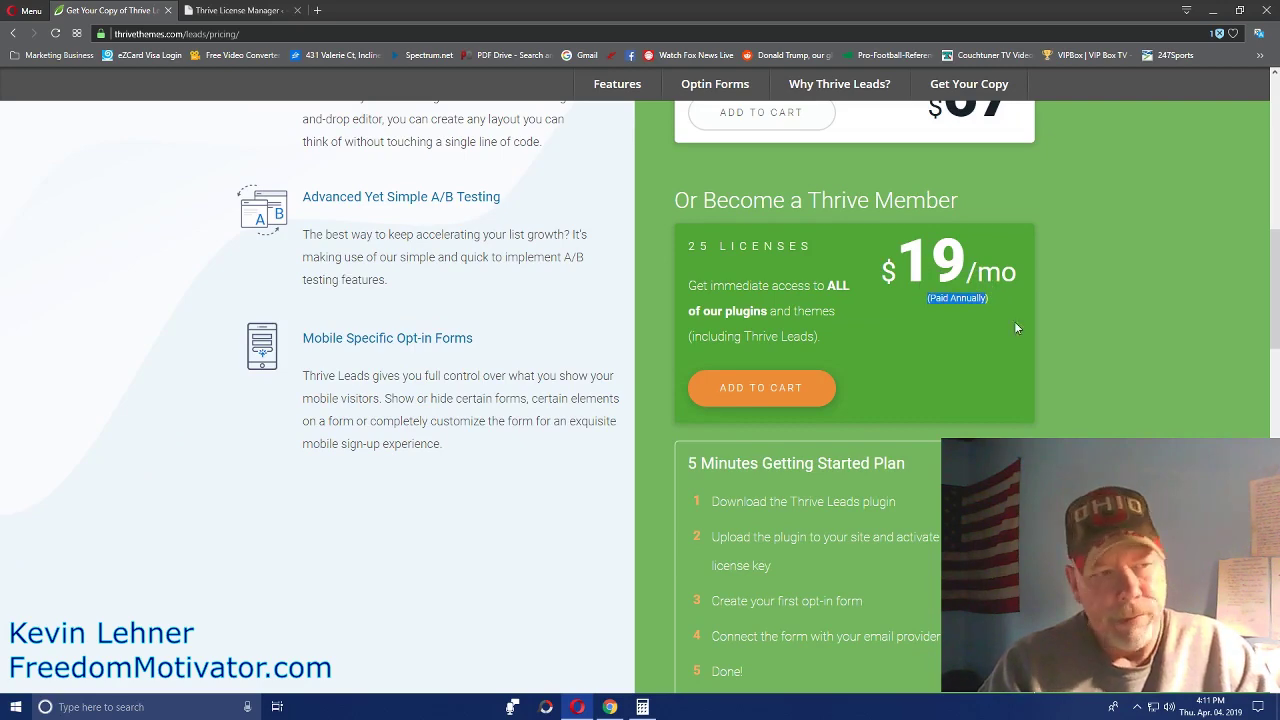
{"action": "scroll", "coordinate": [1015, 328], "scroll_direction": "up", "scroll_amount": 3}
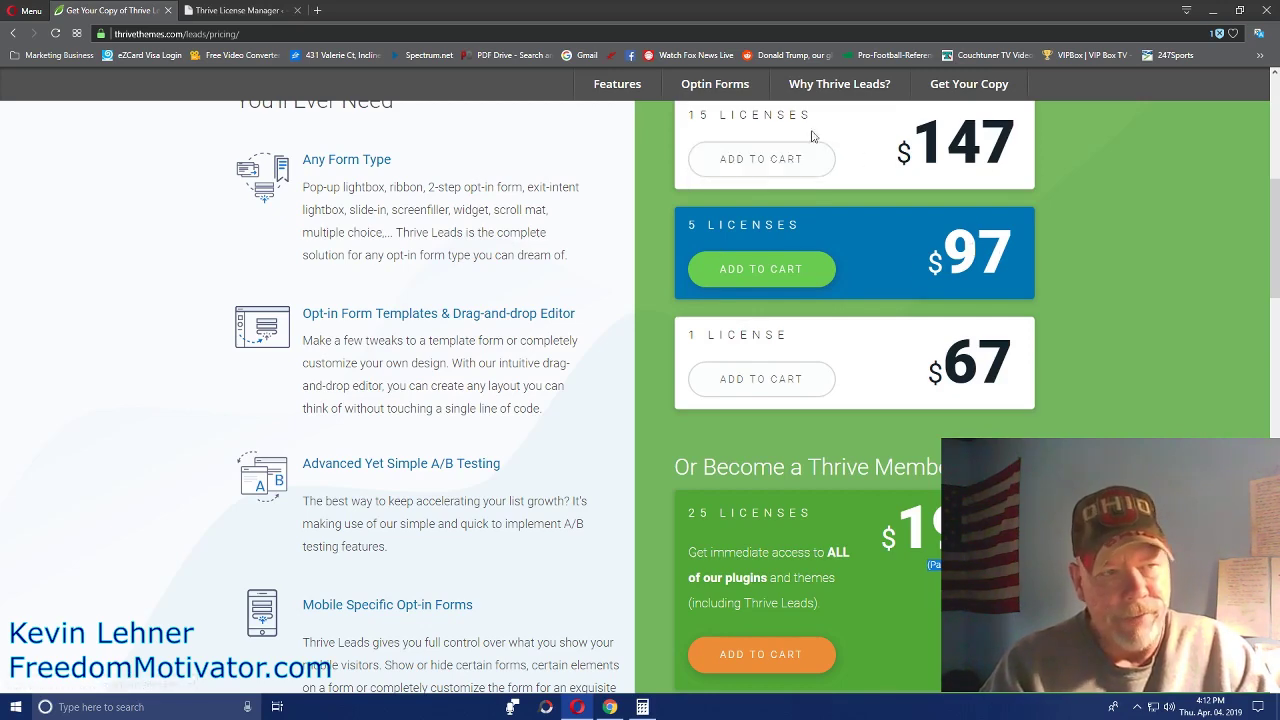
{"action": "scroll", "coordinate": [865, 148], "scroll_direction": "up", "scroll_amount": 1}
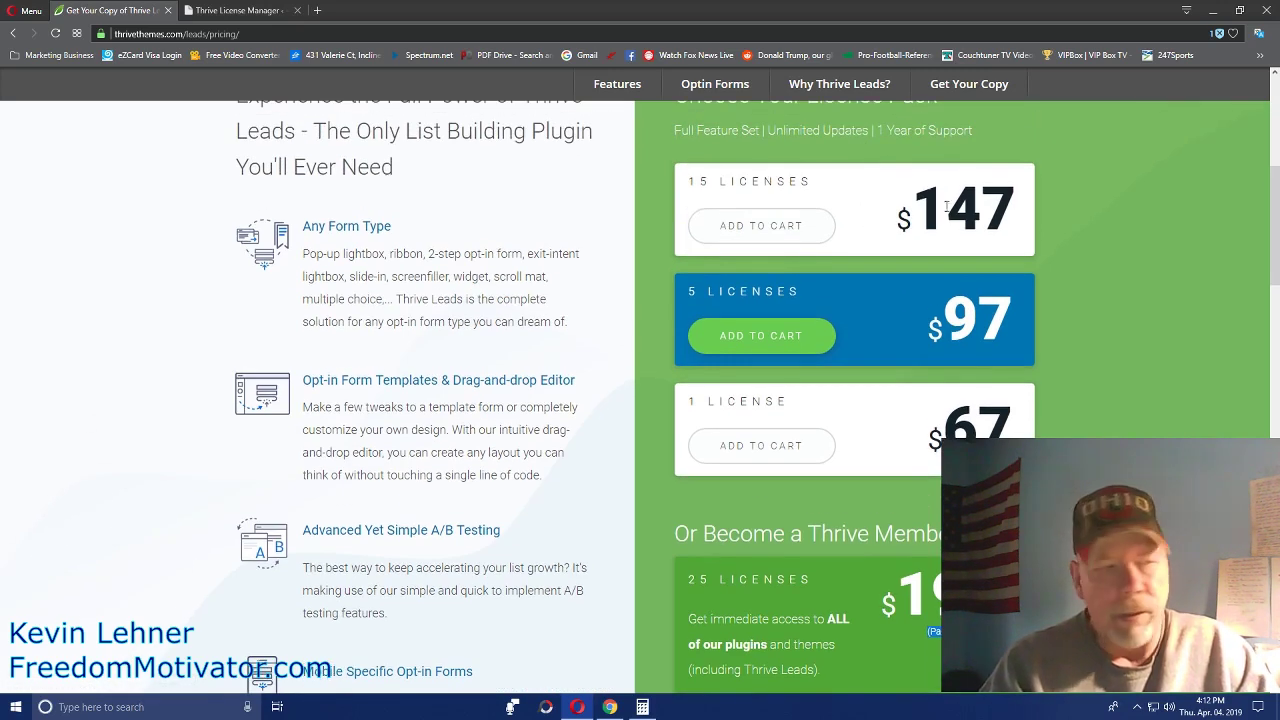
{"action": "scroll", "coordinate": [1045, 390], "scroll_direction": "down", "scroll_amount": 2}
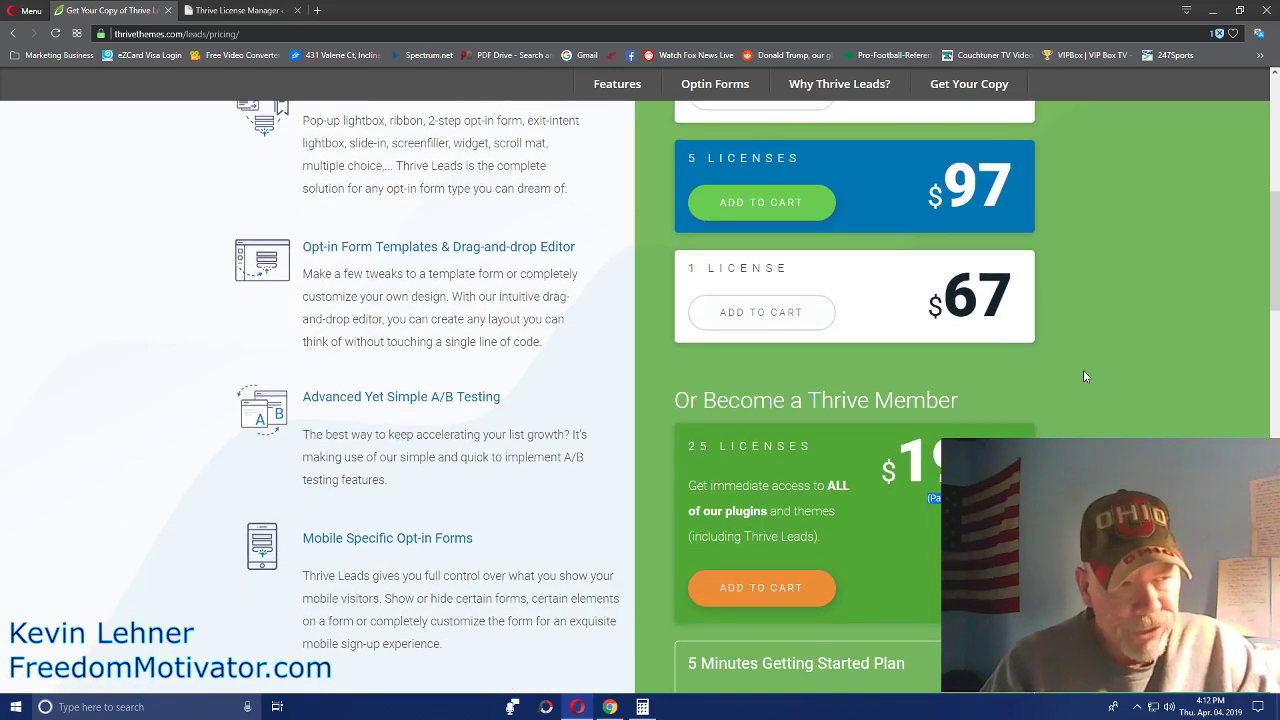
{"action": "scroll", "coordinate": [1084, 373], "scroll_direction": "up", "scroll_amount": 4}
{"action": "scroll", "coordinate": [1087, 373], "scroll_direction": "down", "scroll_amount": 2}
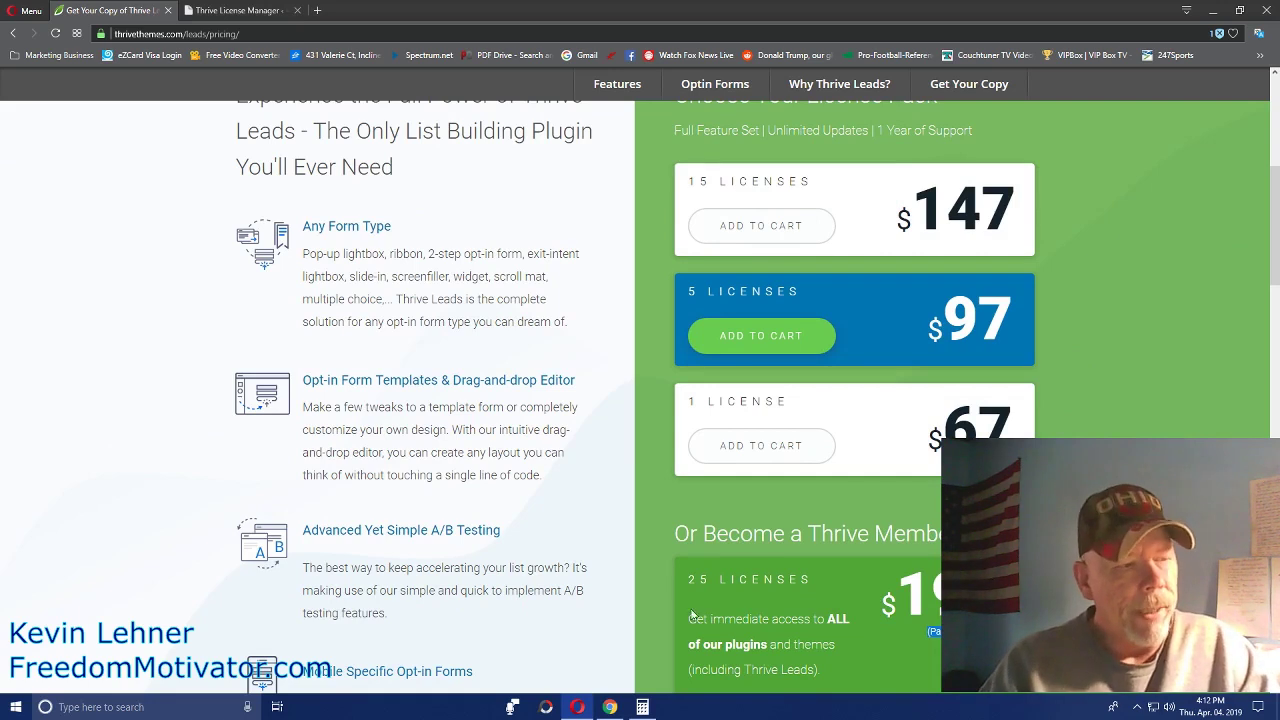
{"action": "left_click", "coordinate": [642, 707]}
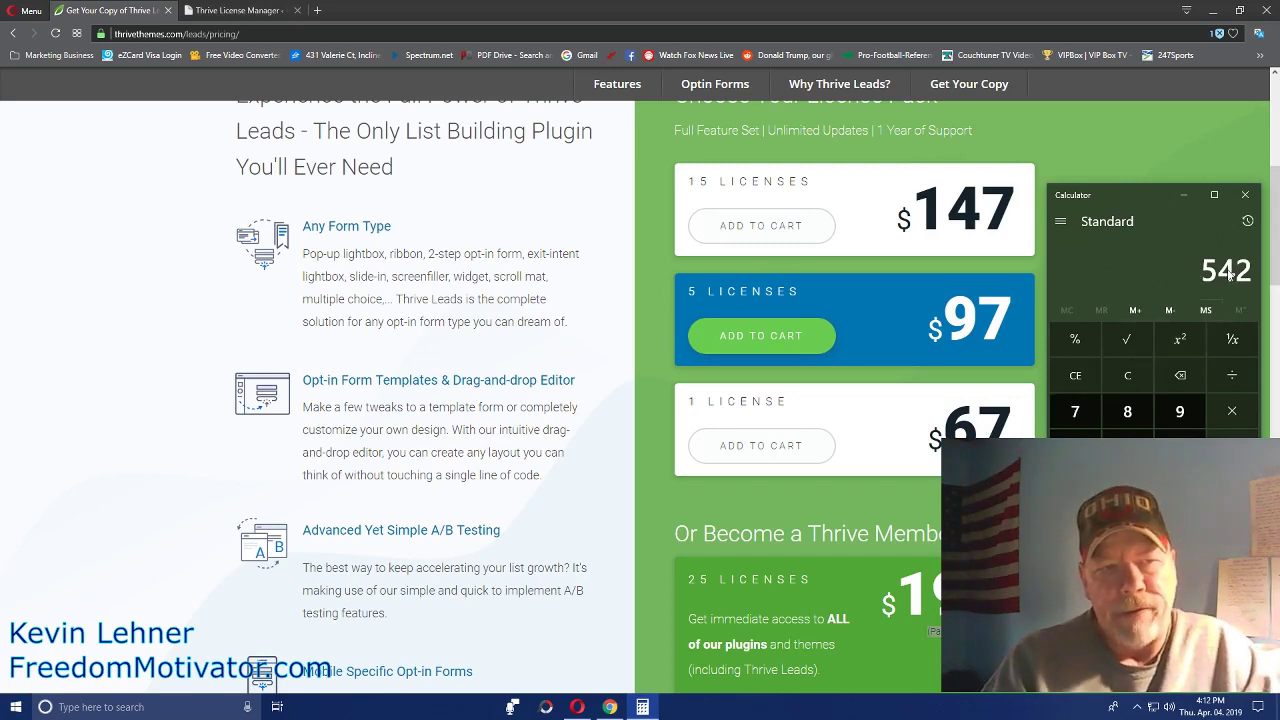
{"action": "left_click", "coordinate": [1185, 196]}
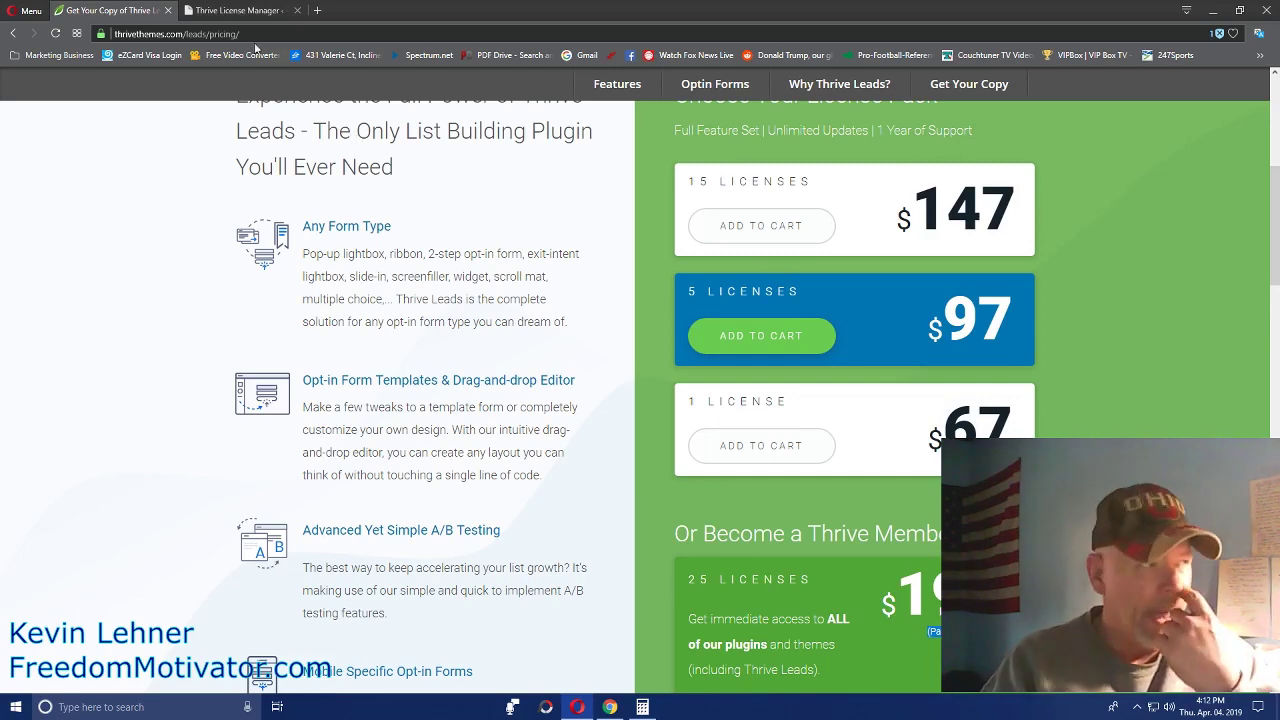
Step: Switch to the Thrive License Manager tab and check its full address
{"action": "left_click", "coordinate": [240, 11]}
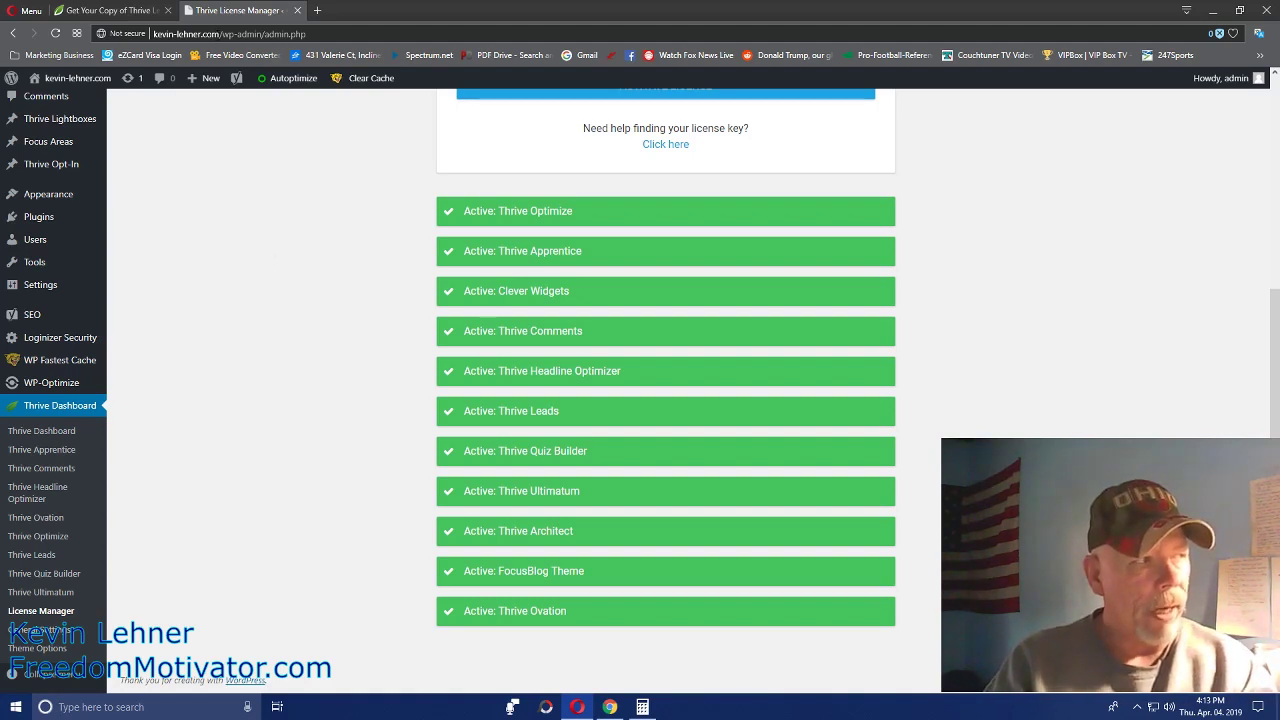
{"action": "left_click_drag", "start_coordinate": [219, 34], "coordinate": [168, 34]}
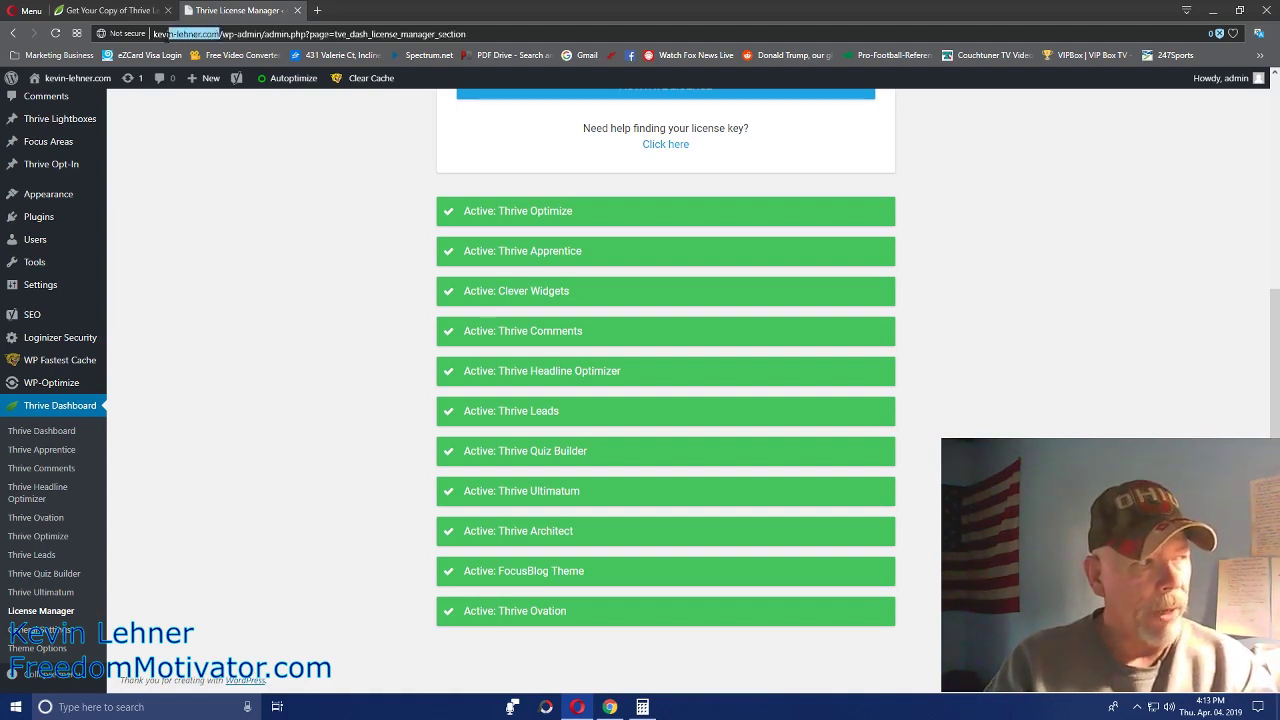
{"action": "left_click", "coordinate": [251, 203]}
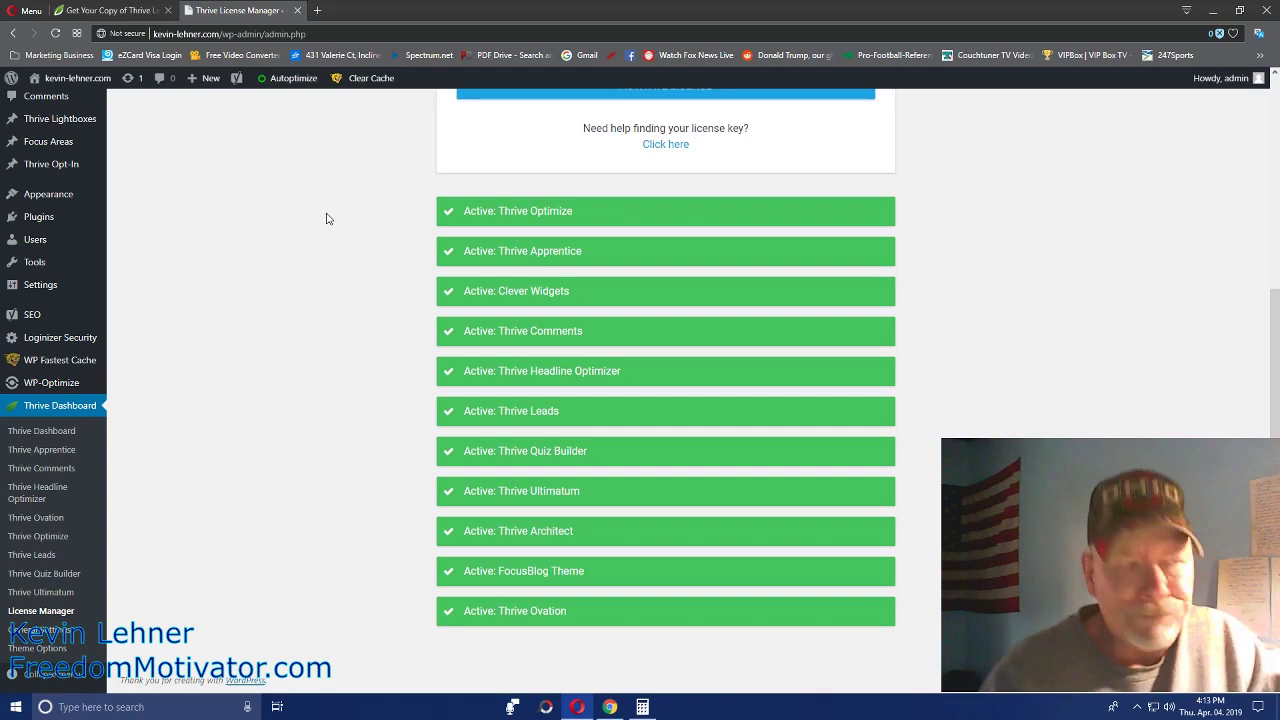
Step: Glance at the calculator showing 542, then scroll the active licenses list
{"action": "left_click", "coordinate": [642, 707]}
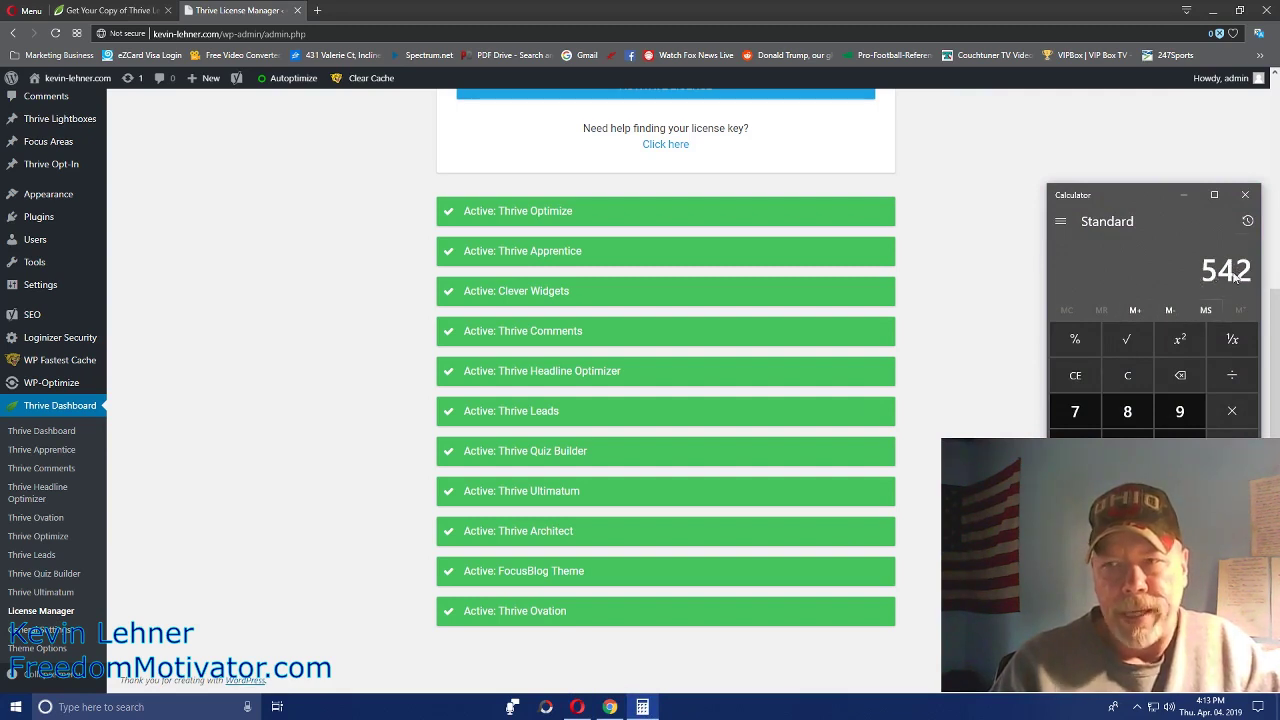
{"action": "left_click", "coordinate": [997, 304]}
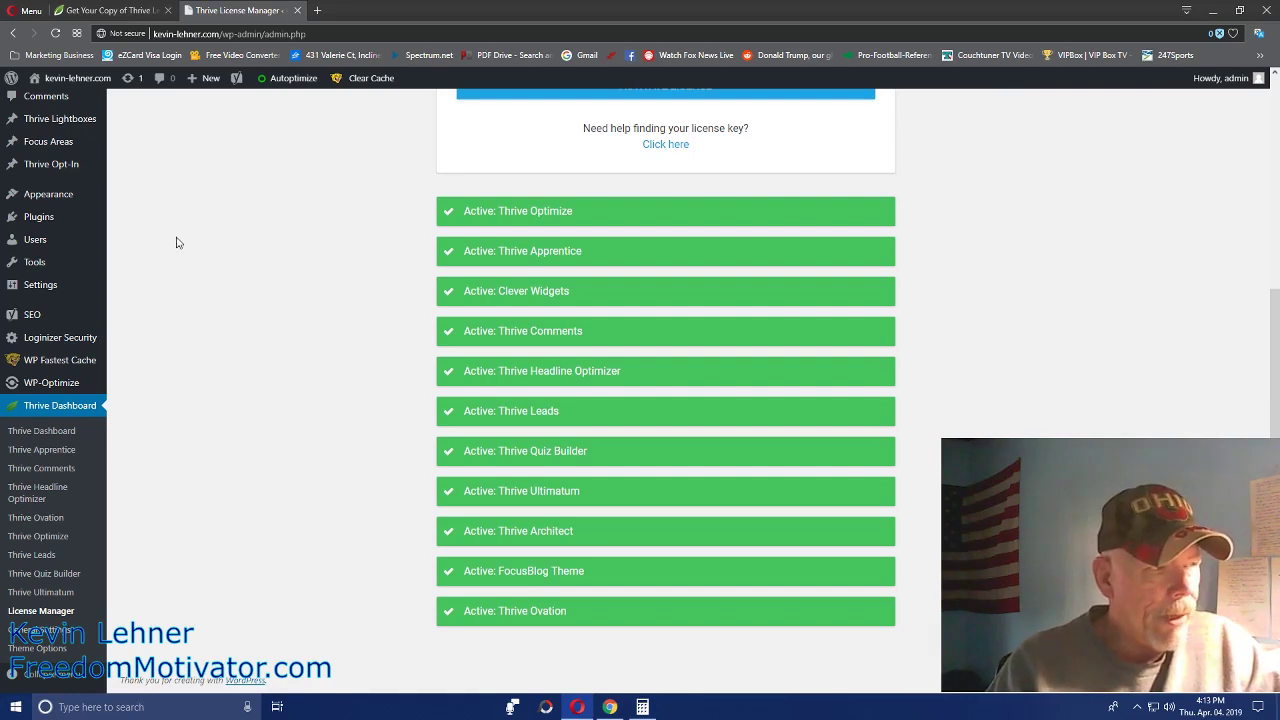
{"action": "scroll", "coordinate": [598, 490], "scroll_direction": "up", "scroll_amount": 3}
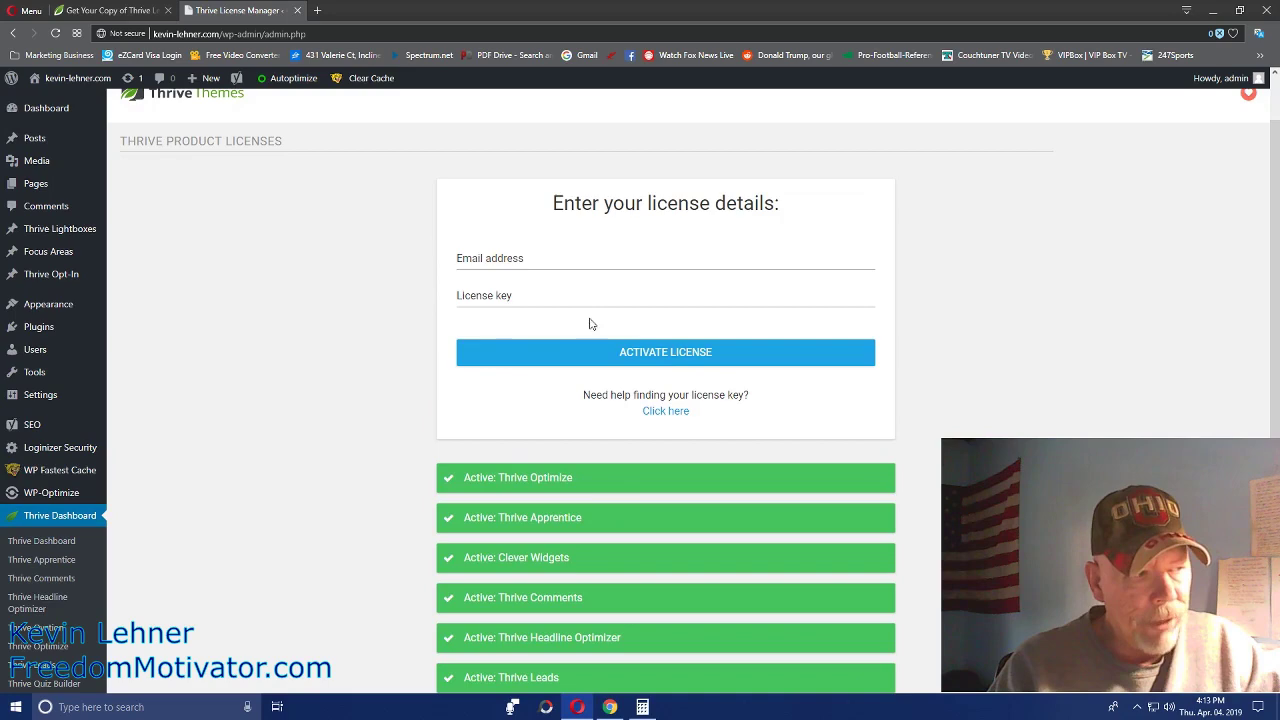
{"action": "scroll", "coordinate": [600, 340], "scroll_direction": "down", "scroll_amount": 3}
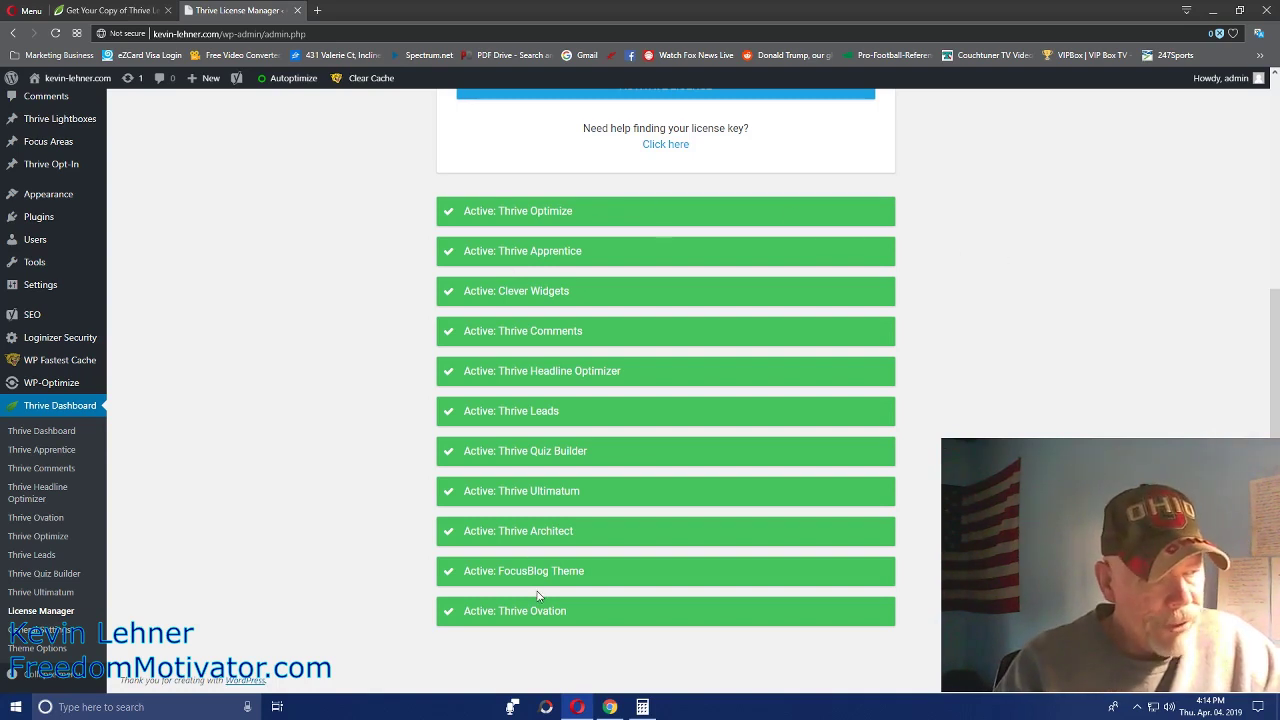
Step: Highlight the Thrive Architect license, then open a new tab's Marketing Business bookmarks
{"action": "left_click_drag", "start_coordinate": [574, 531], "coordinate": [499, 533]}
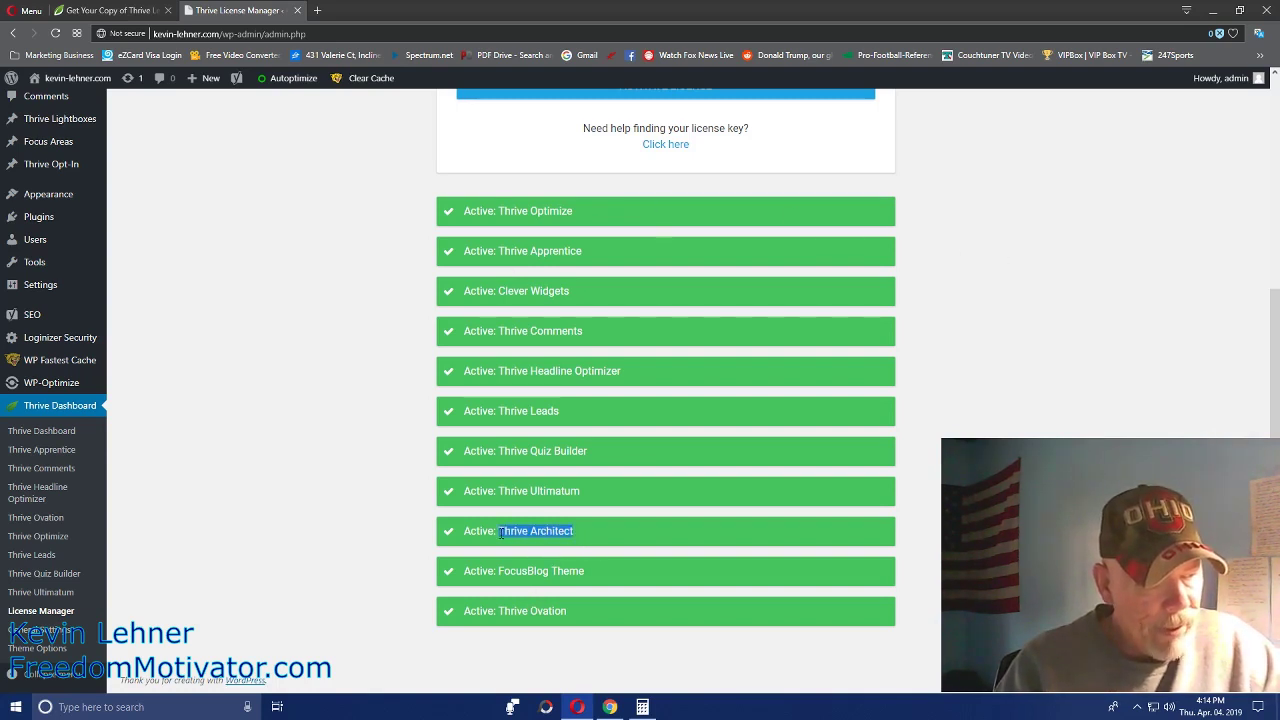
{"action": "left_click", "coordinate": [938, 526]}
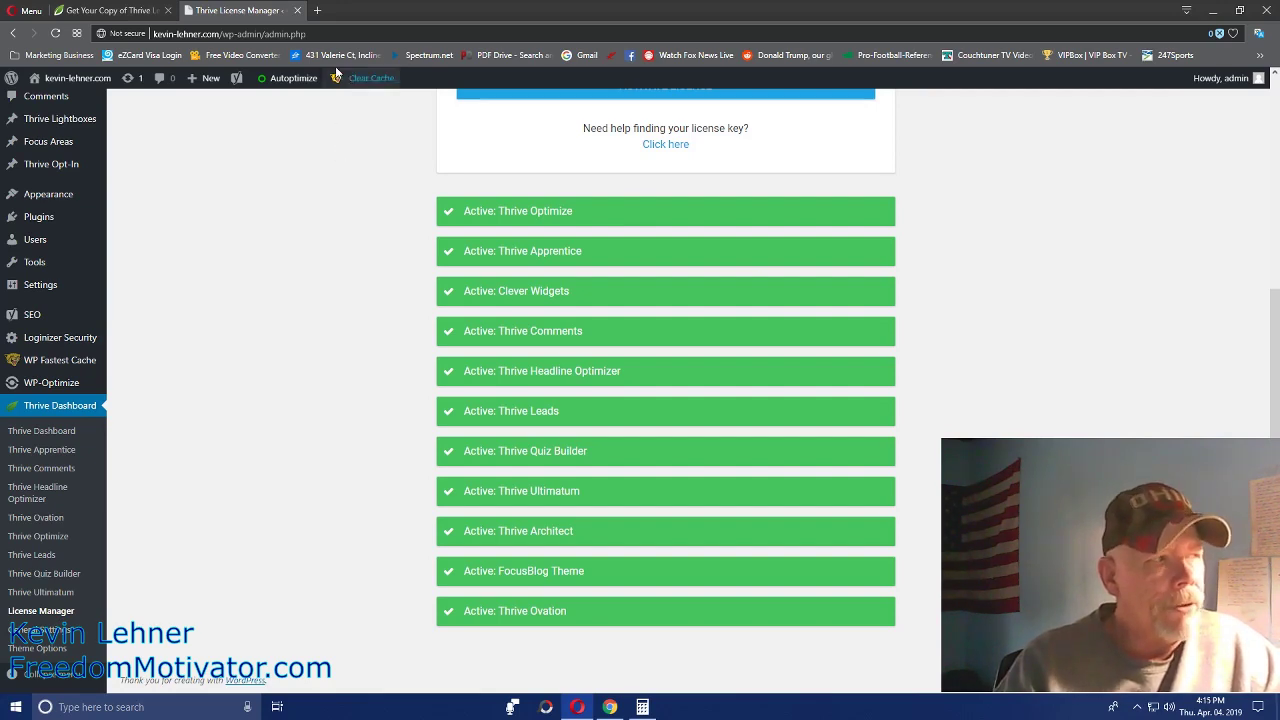
{"action": "left_click", "coordinate": [317, 10]}
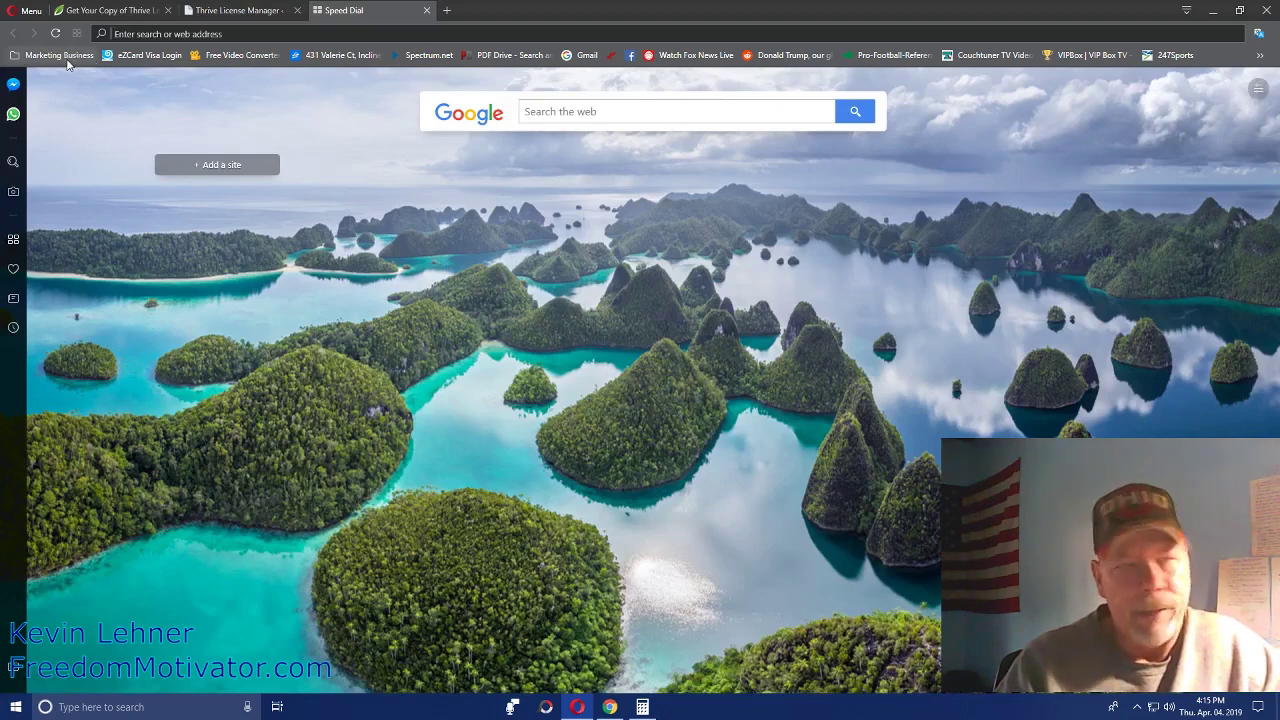
{"action": "left_click", "coordinate": [60, 55]}
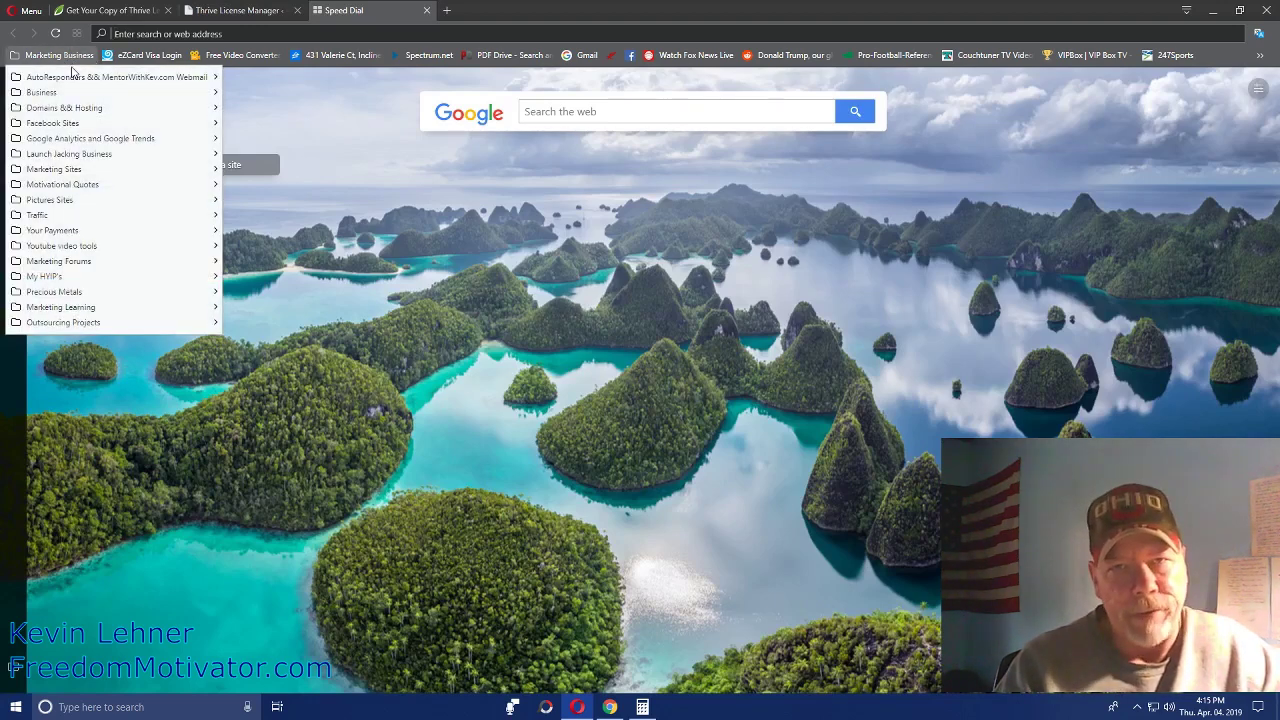
{"action": "mouse_move", "coordinate": [63, 322]}
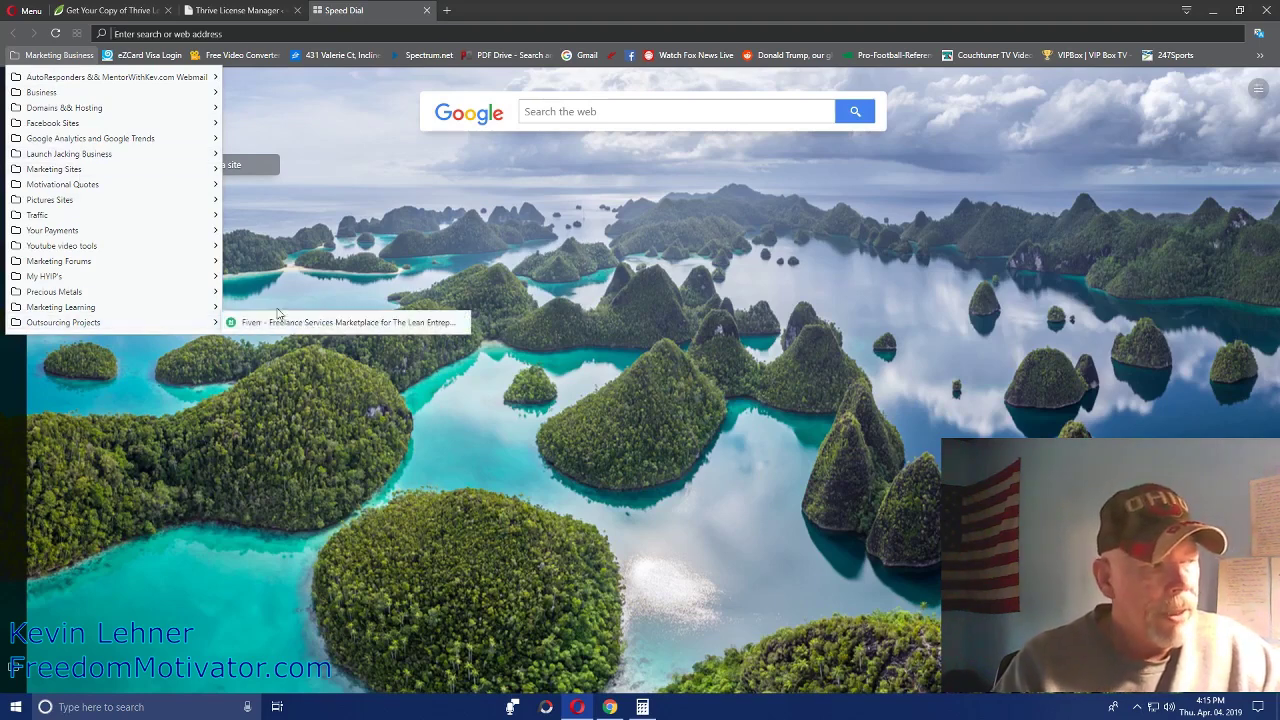
Step: Load Fiverr from the Outsourcing Projects bookmark and focus its search box
{"action": "left_click", "coordinate": [330, 322]}
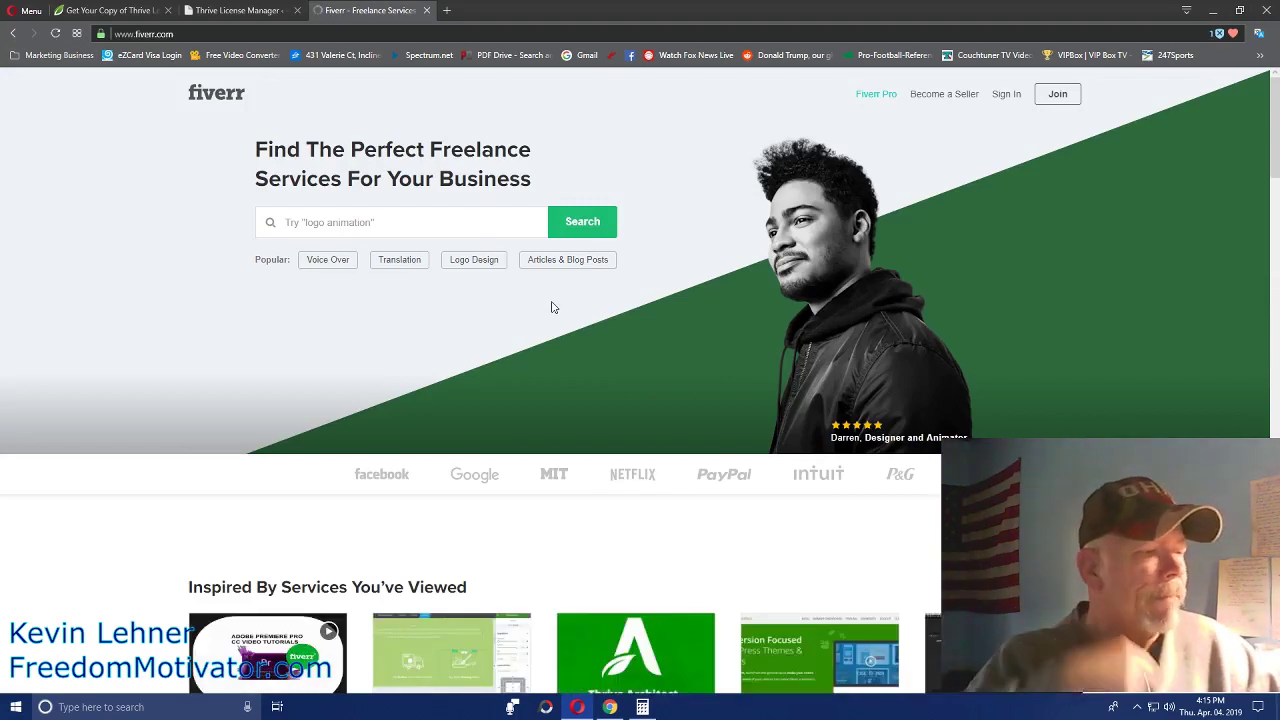
{"action": "left_click", "coordinate": [314, 221]}
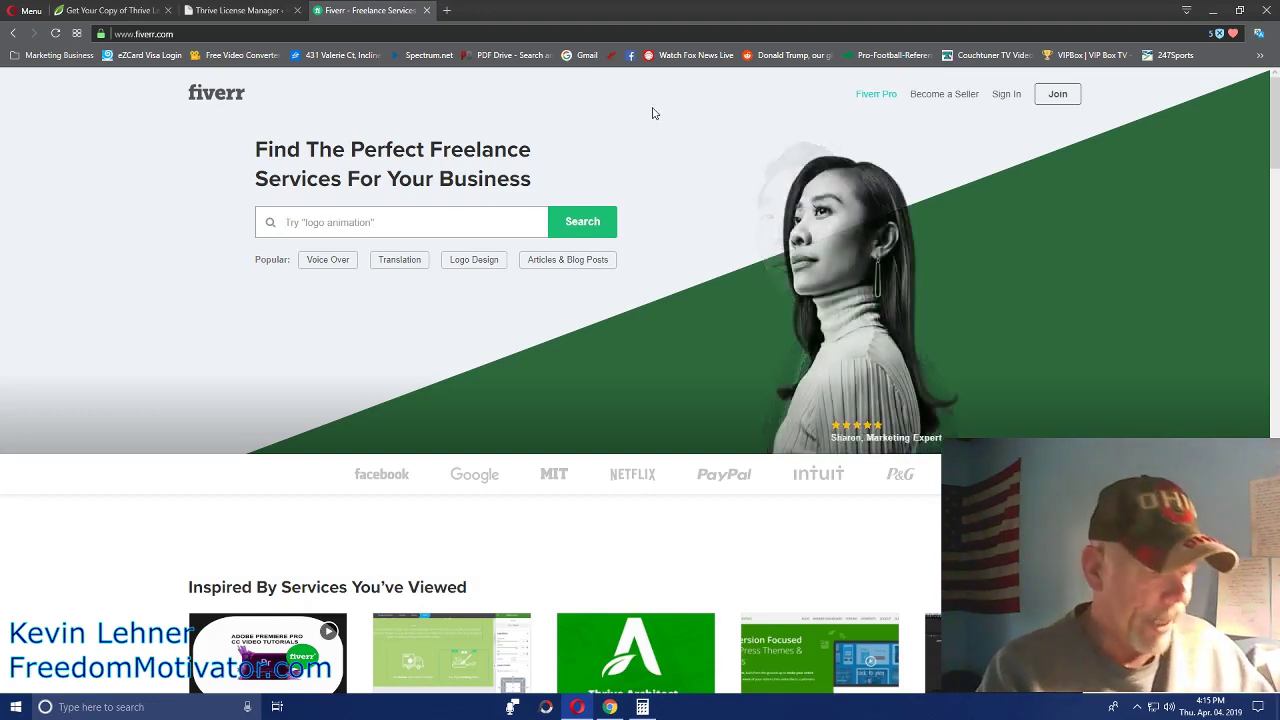
Step: Search Fiverr for 'instaall thrive architect', returning 36 matching gigs
{"action": "type", "text": "instaall"}
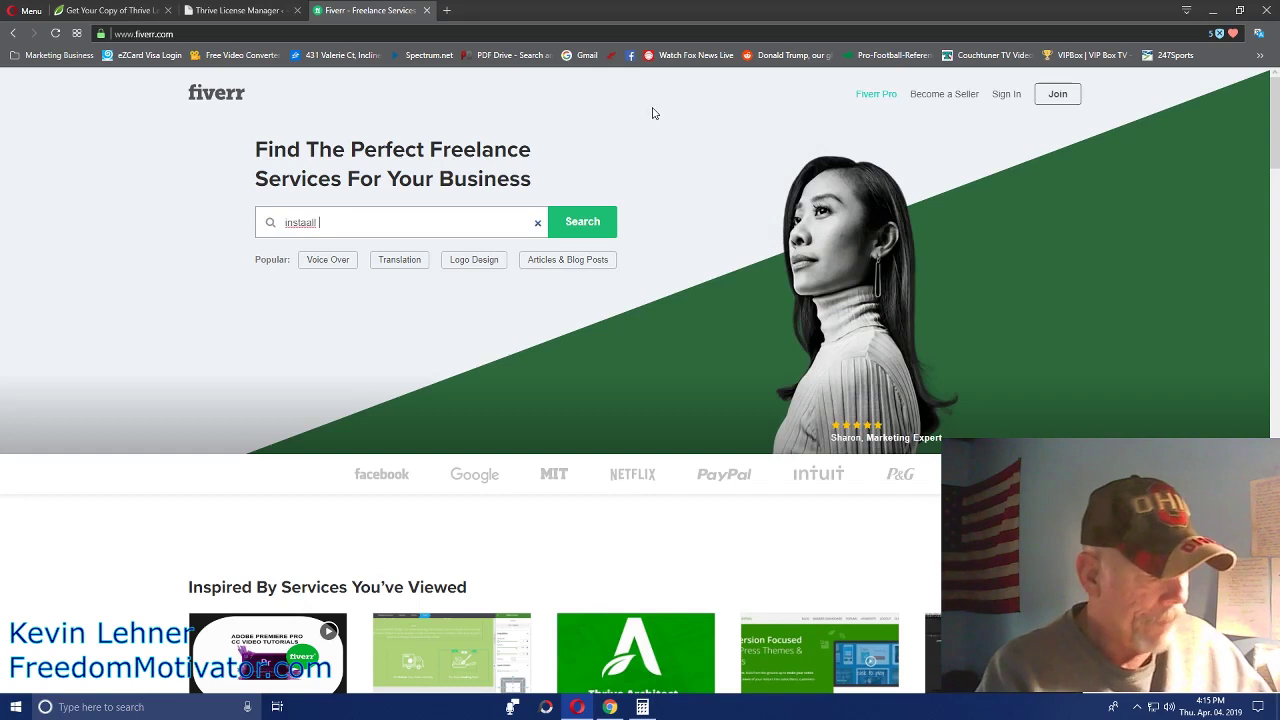
{"action": "type", "text": " thrive ar"}
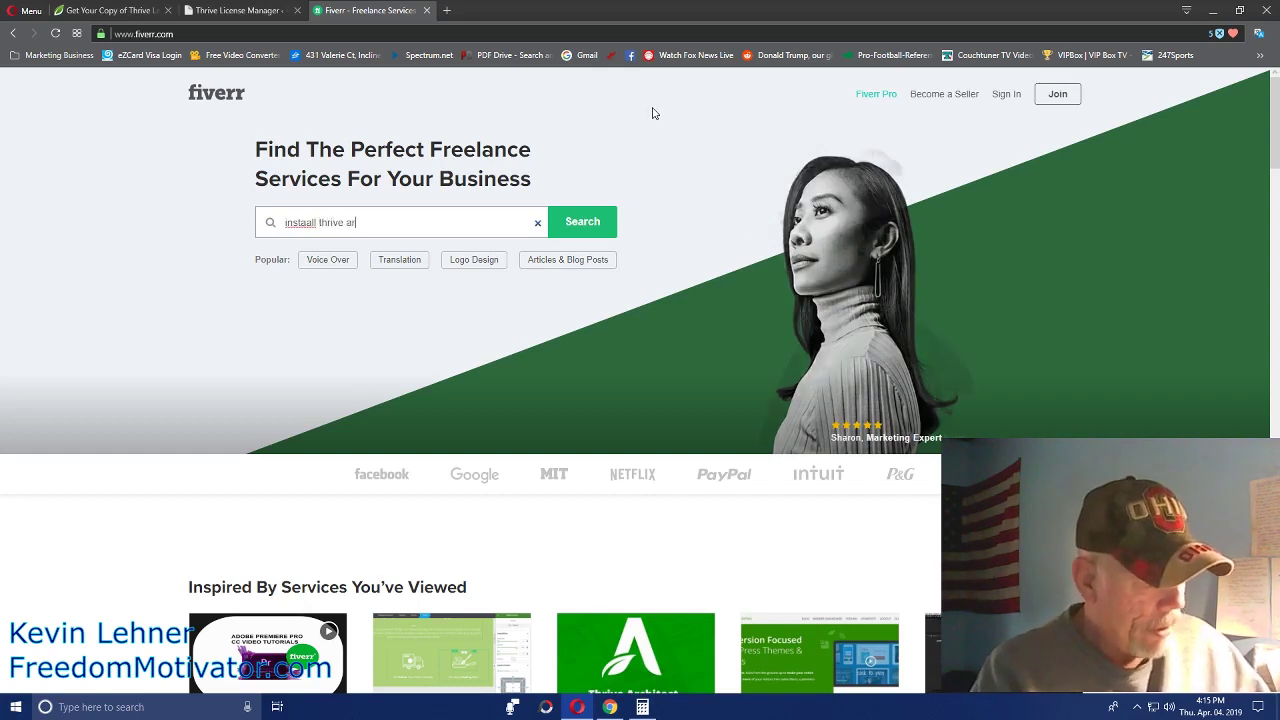
{"action": "type", "text": "c"}
{"action": "type", "text": "hitect"}
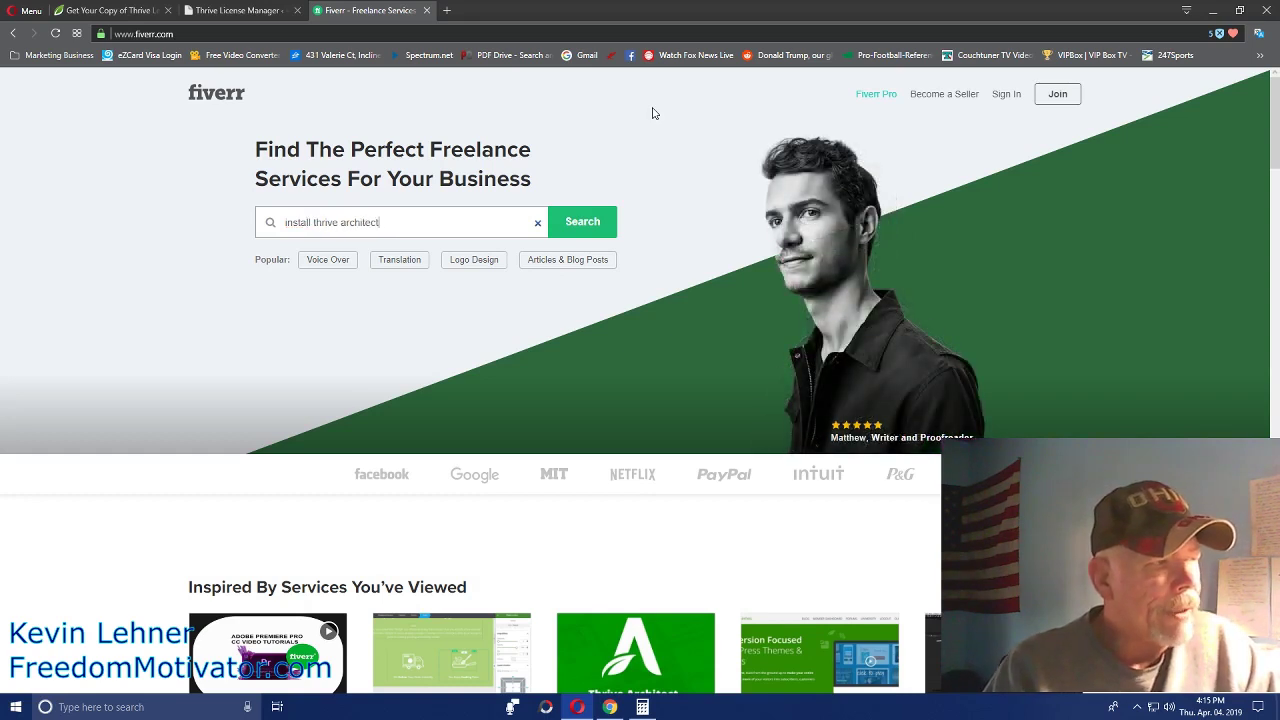
{"action": "key", "text": "Return"}
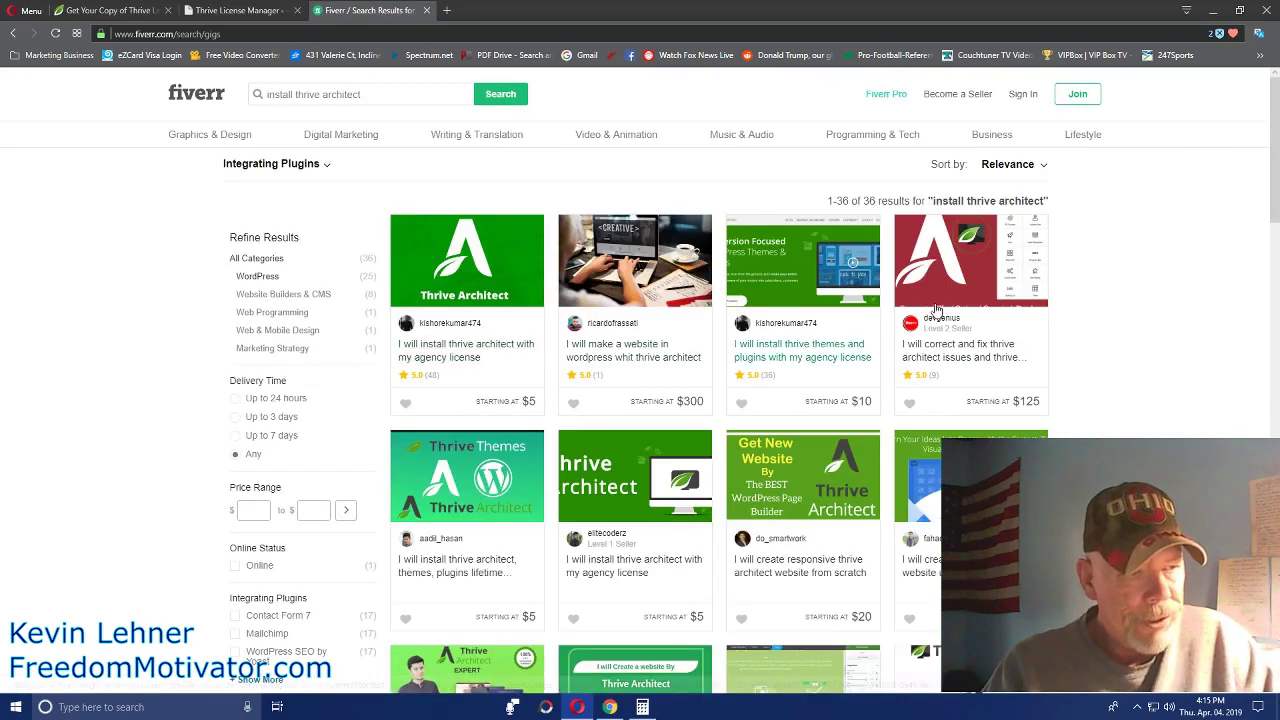
{"action": "scroll", "coordinate": [1133, 298], "scroll_direction": "down", "scroll_amount": 2}
{"action": "scroll", "coordinate": [1133, 298], "scroll_direction": "down", "scroll_amount": 3}
{"action": "scroll", "coordinate": [1133, 298], "scroll_direction": "up", "scroll_amount": 1}
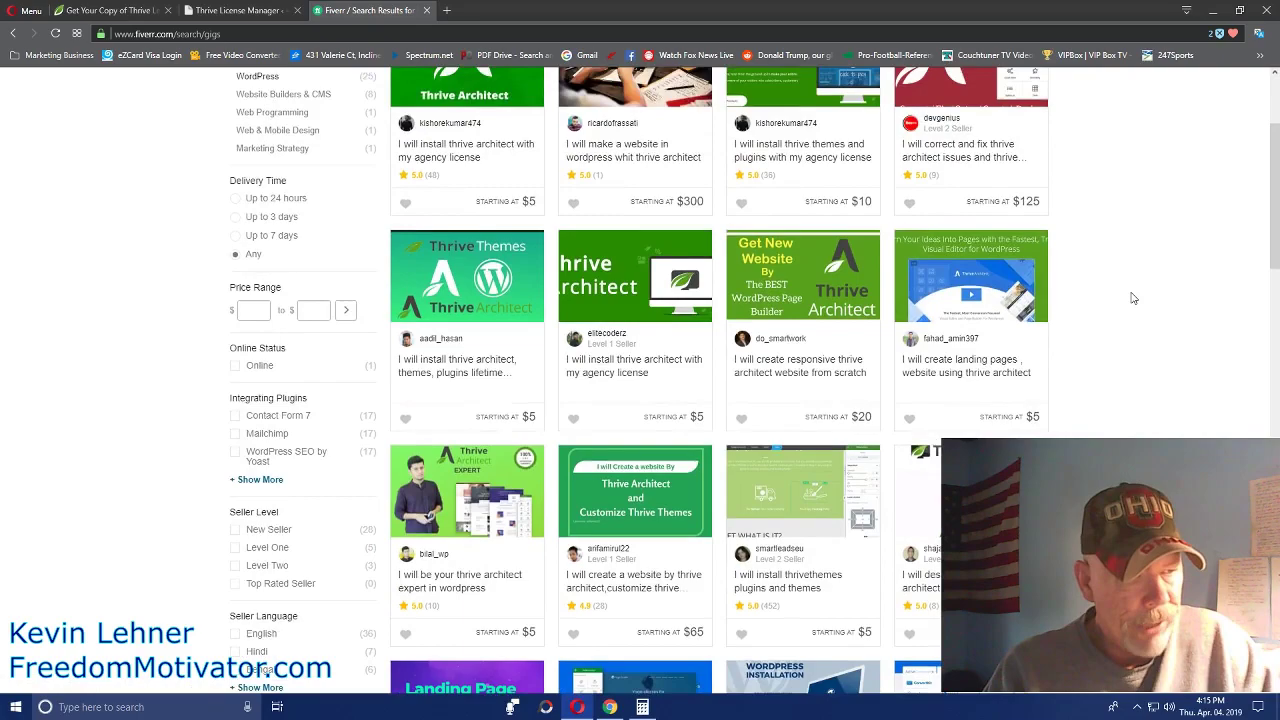
{"action": "scroll", "coordinate": [1133, 298], "scroll_direction": "down", "scroll_amount": 3}
{"action": "scroll", "coordinate": [1133, 298], "scroll_direction": "down", "scroll_amount": 1}
{"action": "scroll", "coordinate": [1133, 298], "scroll_direction": "down", "scroll_amount": 2}
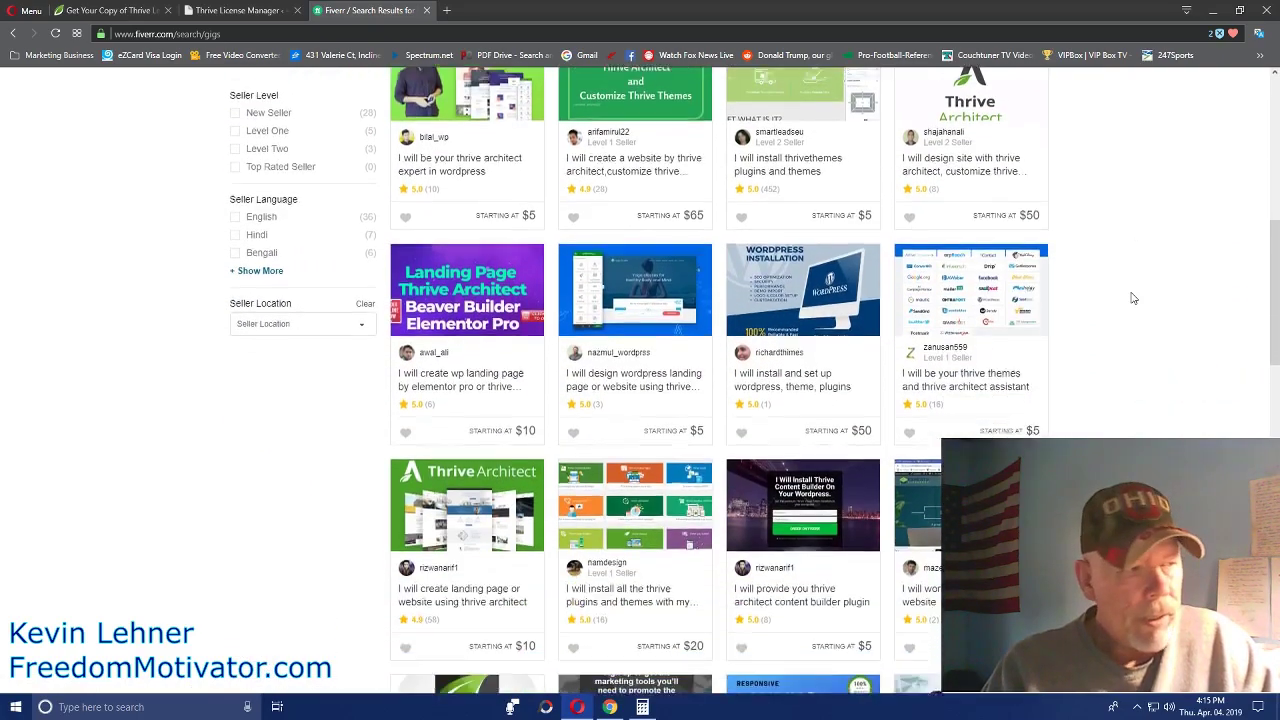
{"action": "scroll", "coordinate": [1133, 298], "scroll_direction": "up", "scroll_amount": 1}
{"action": "scroll", "coordinate": [1133, 298], "scroll_direction": "up", "scroll_amount": 4}
{"action": "scroll", "coordinate": [1130, 296], "scroll_direction": "up", "scroll_amount": 1}
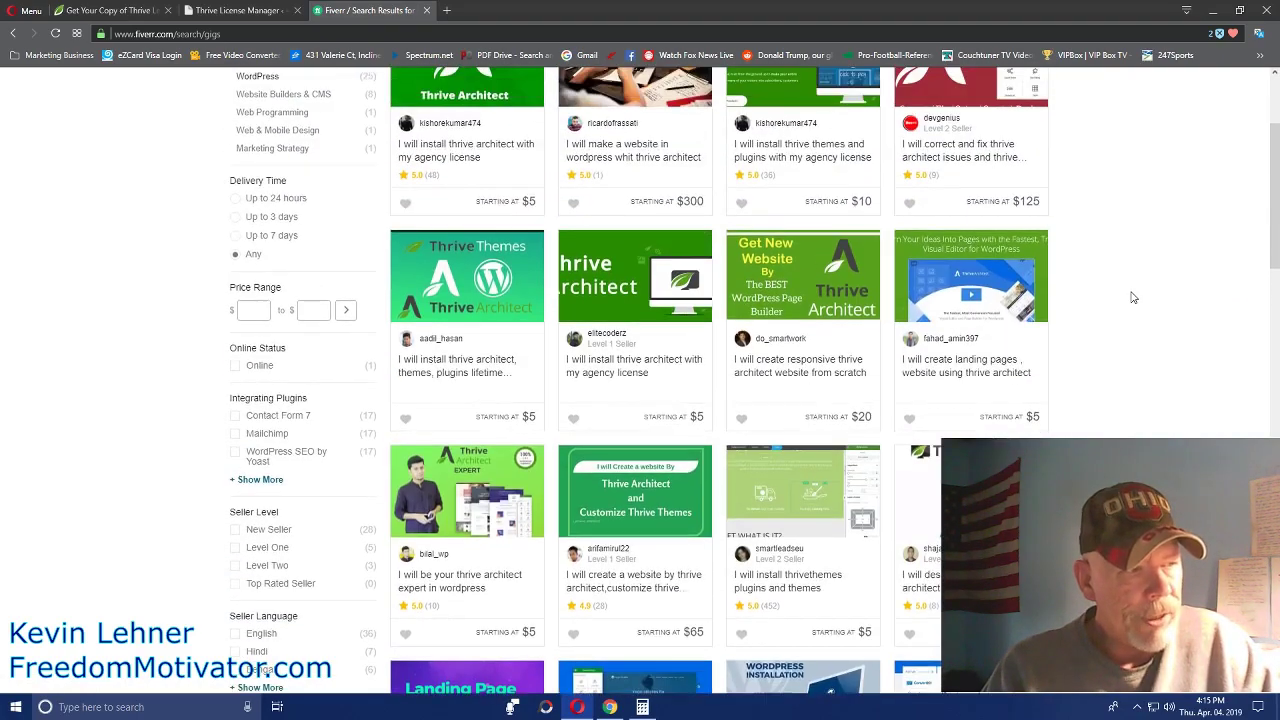
{"action": "scroll", "coordinate": [1125, 296], "scroll_direction": "up", "scroll_amount": 1}
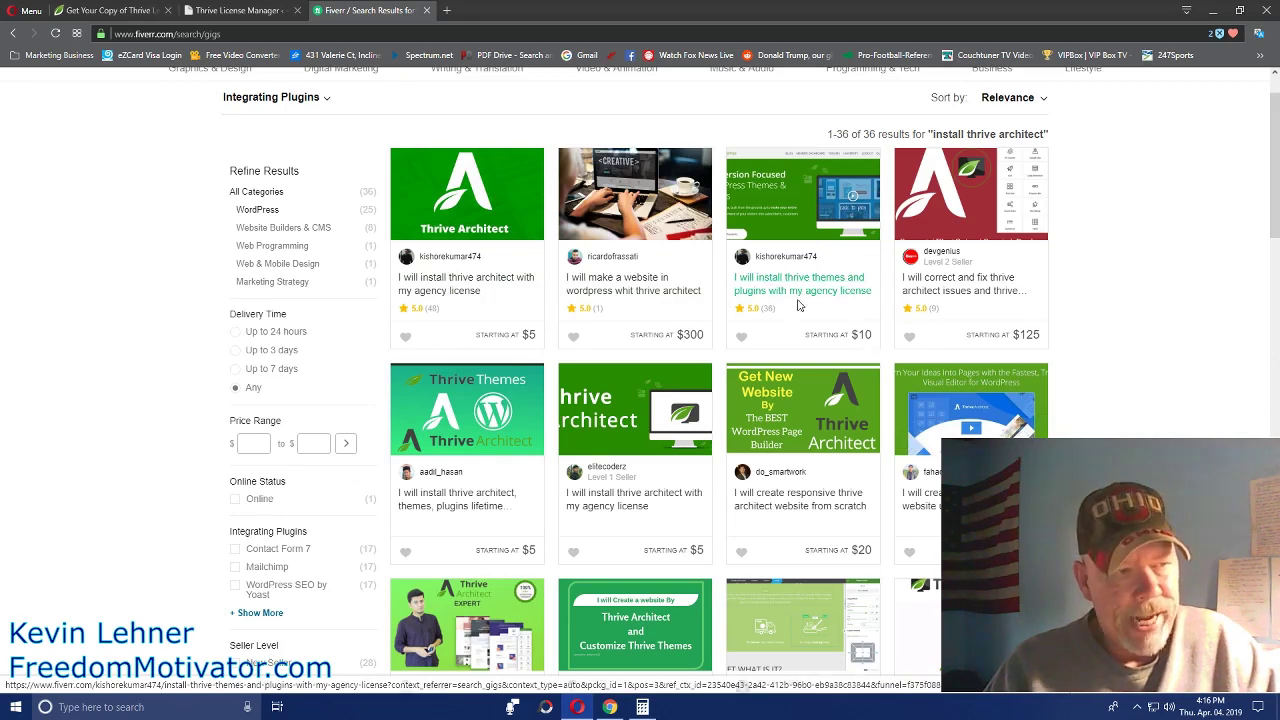
{"action": "scroll", "coordinate": [766, 236], "scroll_direction": "down", "scroll_amount": 1}
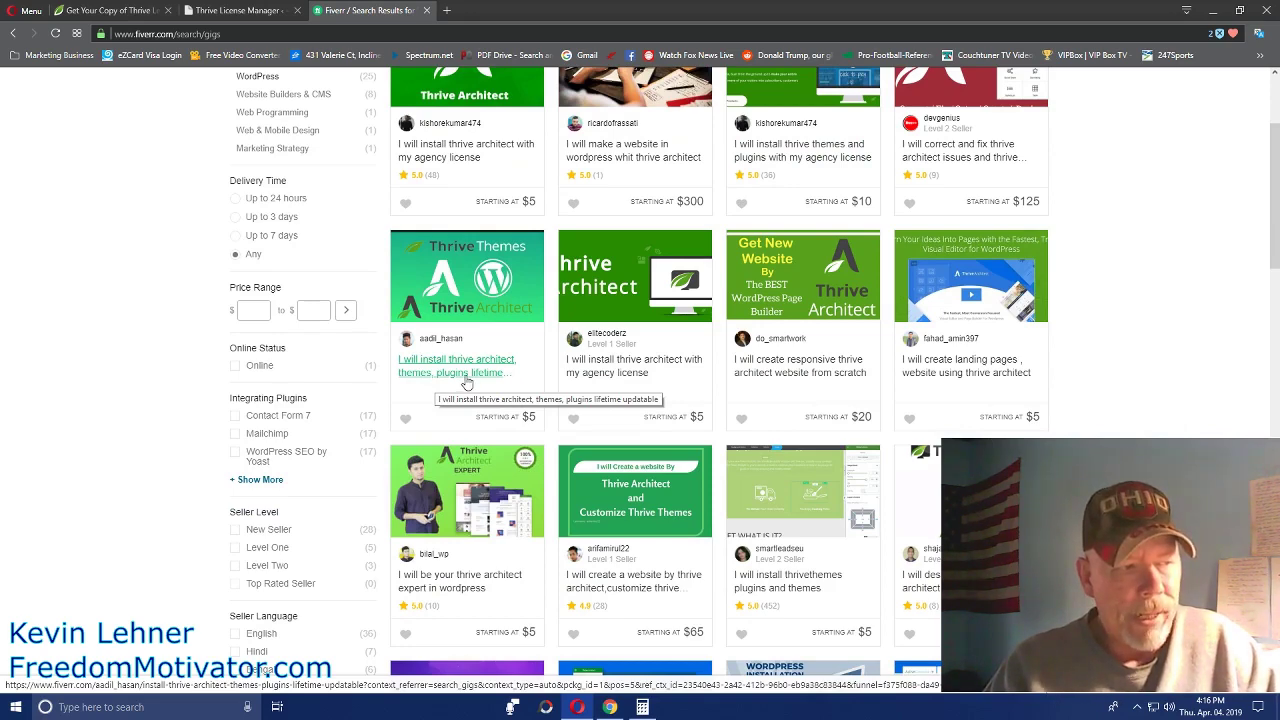
{"action": "scroll", "coordinate": [473, 381], "scroll_direction": "up", "scroll_amount": 2}
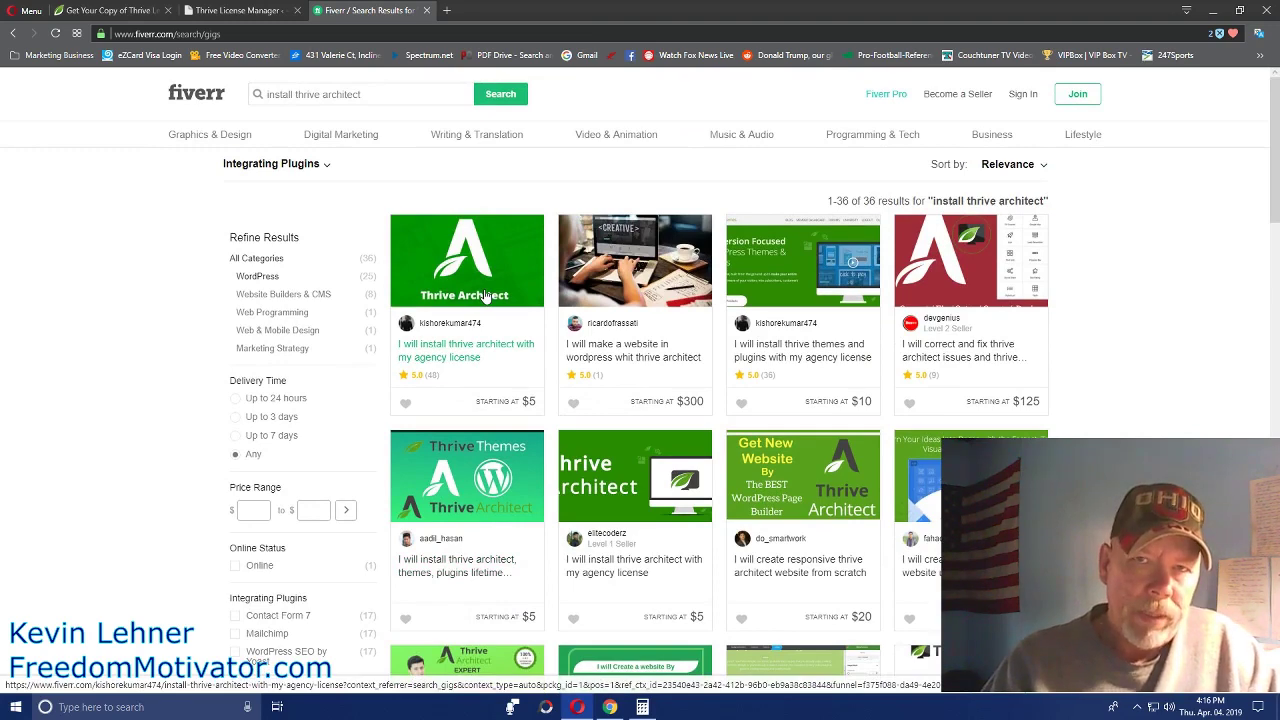
{"action": "scroll", "coordinate": [545, 303], "scroll_direction": "down", "scroll_amount": 2}
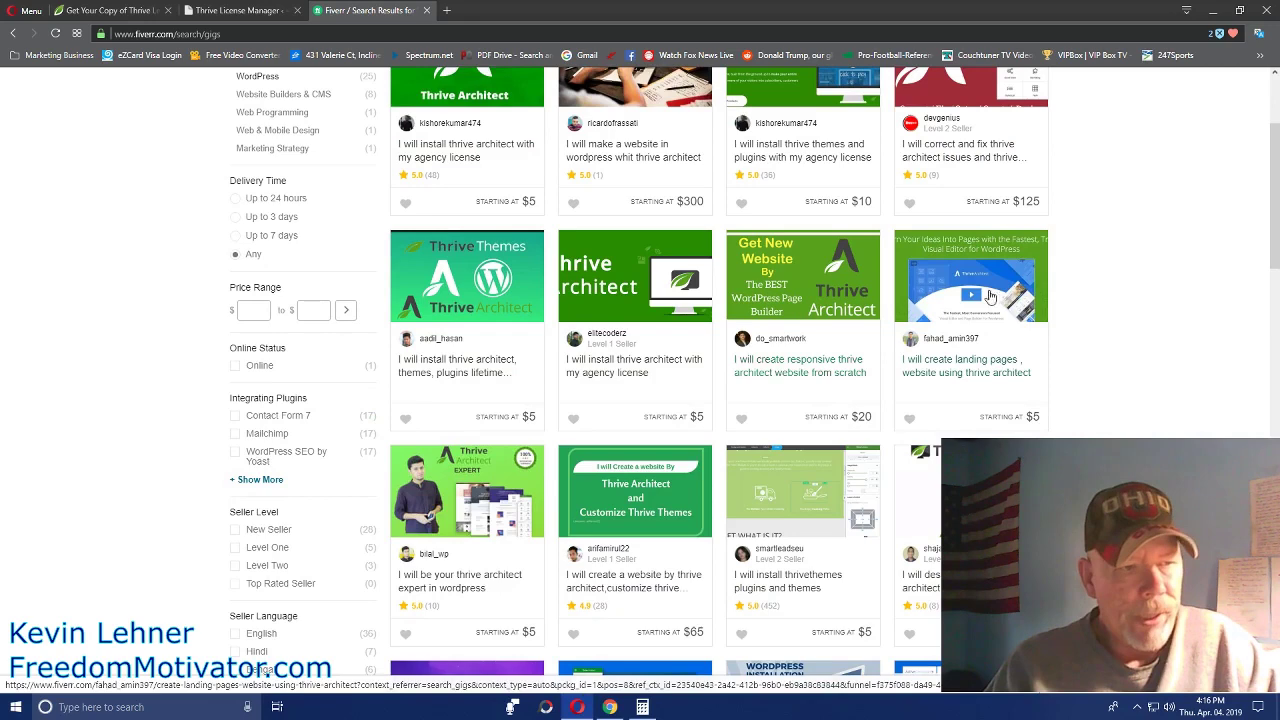
{"action": "scroll", "coordinate": [1114, 329], "scroll_direction": "down", "scroll_amount": 2}
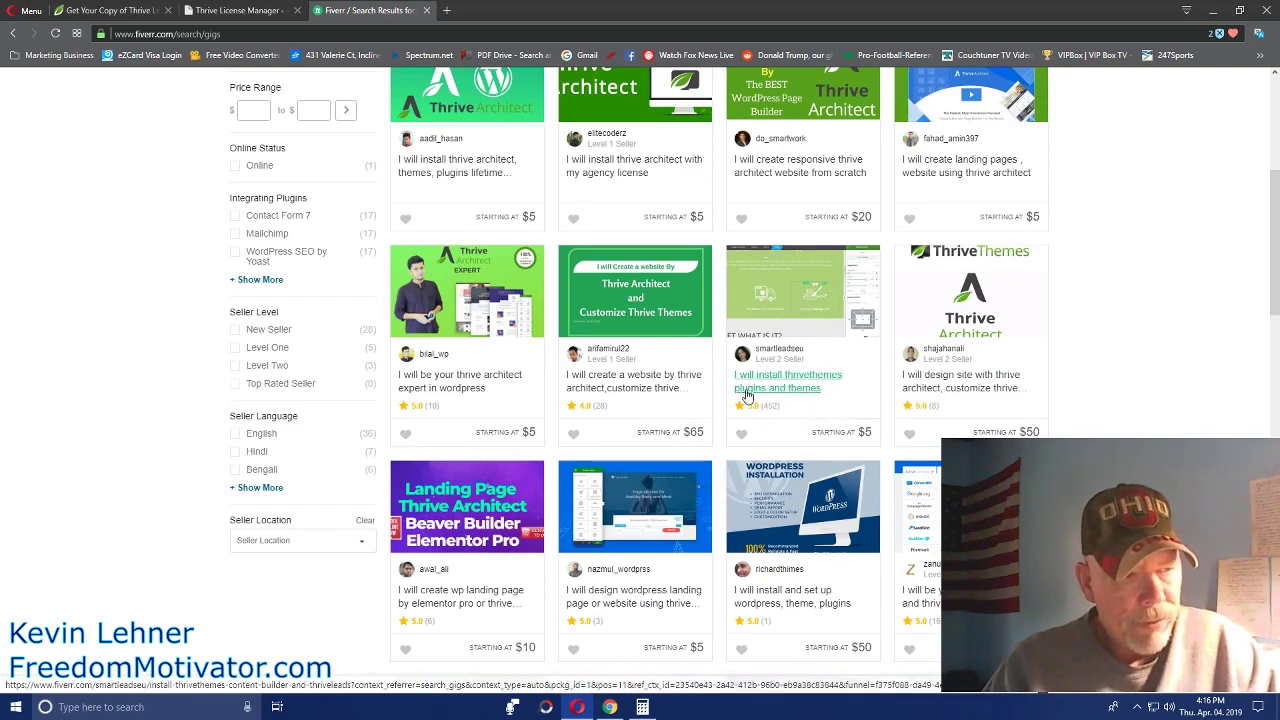
{"action": "scroll", "coordinate": [791, 356], "scroll_direction": "down", "scroll_amount": 2}
{"action": "scroll", "coordinate": [791, 356], "scroll_direction": "down", "scroll_amount": 1}
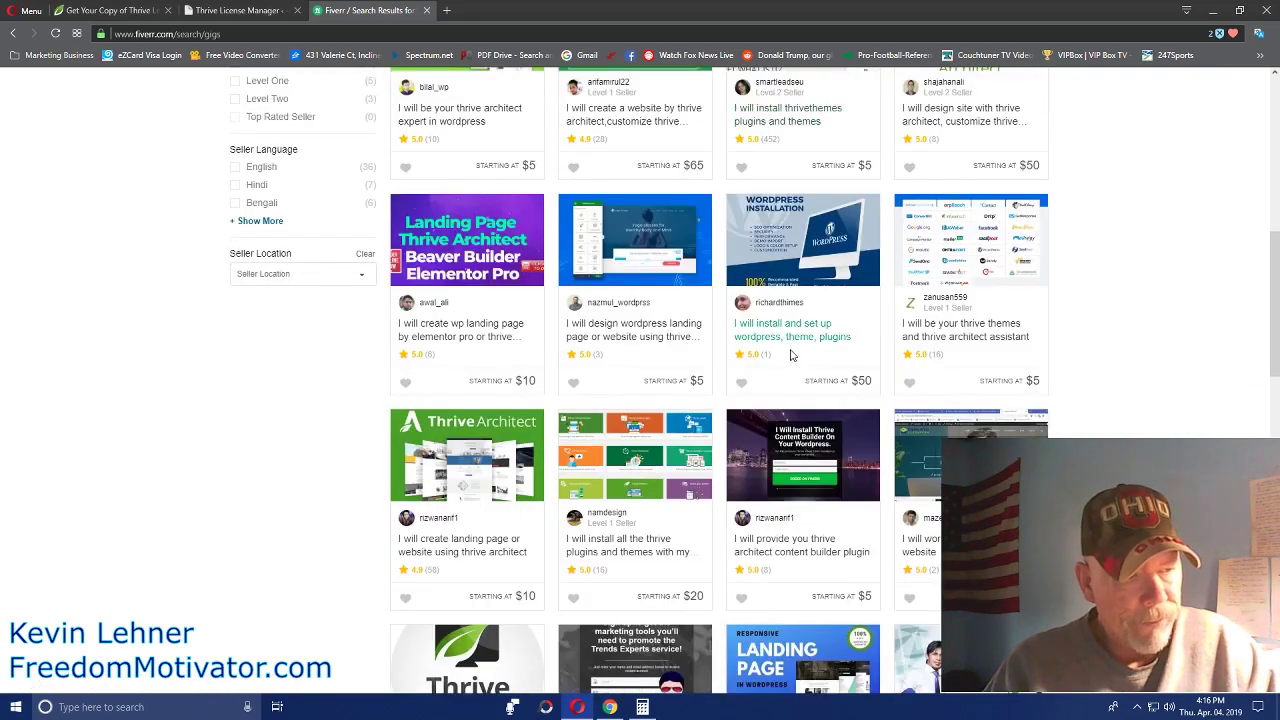
{"action": "scroll", "coordinate": [791, 356], "scroll_direction": "down", "scroll_amount": 1}
{"action": "scroll", "coordinate": [791, 356], "scroll_direction": "down", "scroll_amount": 1}
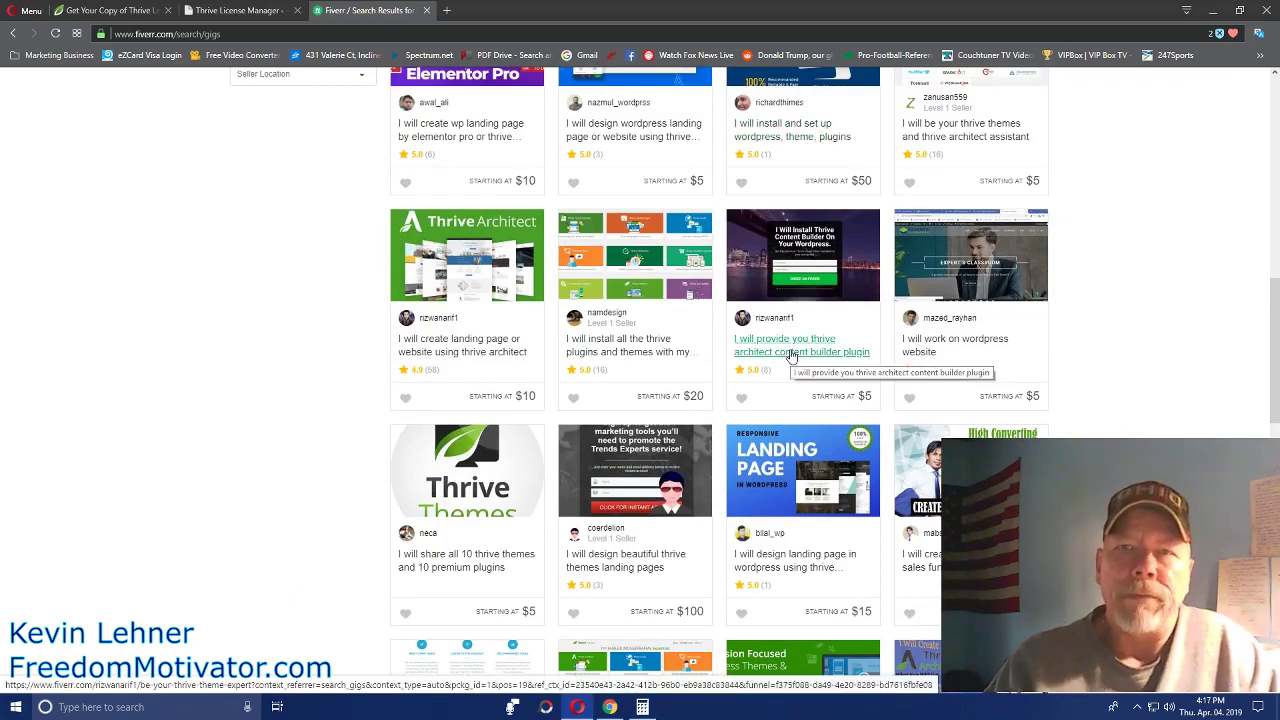
{"action": "scroll", "coordinate": [791, 356], "scroll_direction": "up", "scroll_amount": 2}
{"action": "scroll", "coordinate": [791, 356], "scroll_direction": "up", "scroll_amount": 2}
{"action": "scroll", "coordinate": [791, 356], "scroll_direction": "up", "scroll_amount": 3}
{"action": "scroll", "coordinate": [791, 356], "scroll_direction": "up", "scroll_amount": 1}
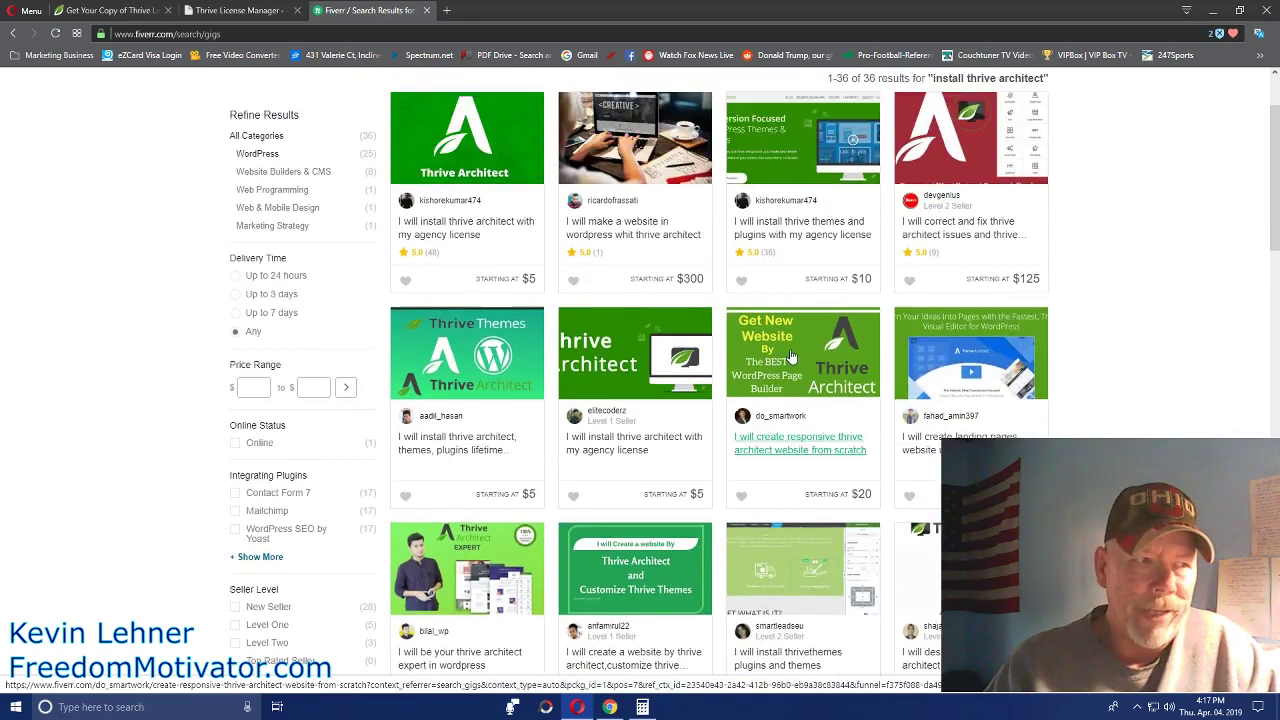
{"action": "scroll", "coordinate": [791, 356], "scroll_direction": "up", "scroll_amount": 1}
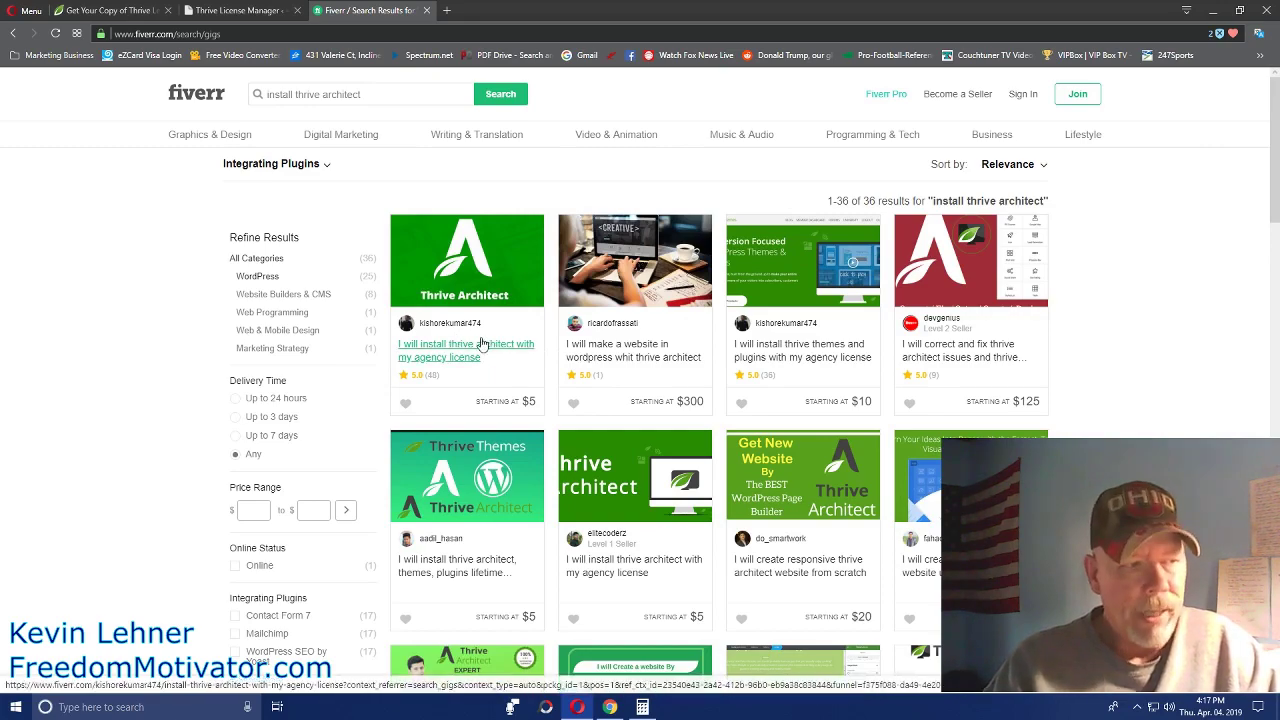
{"action": "scroll", "coordinate": [798, 319], "scroll_direction": "down", "scroll_amount": 1}
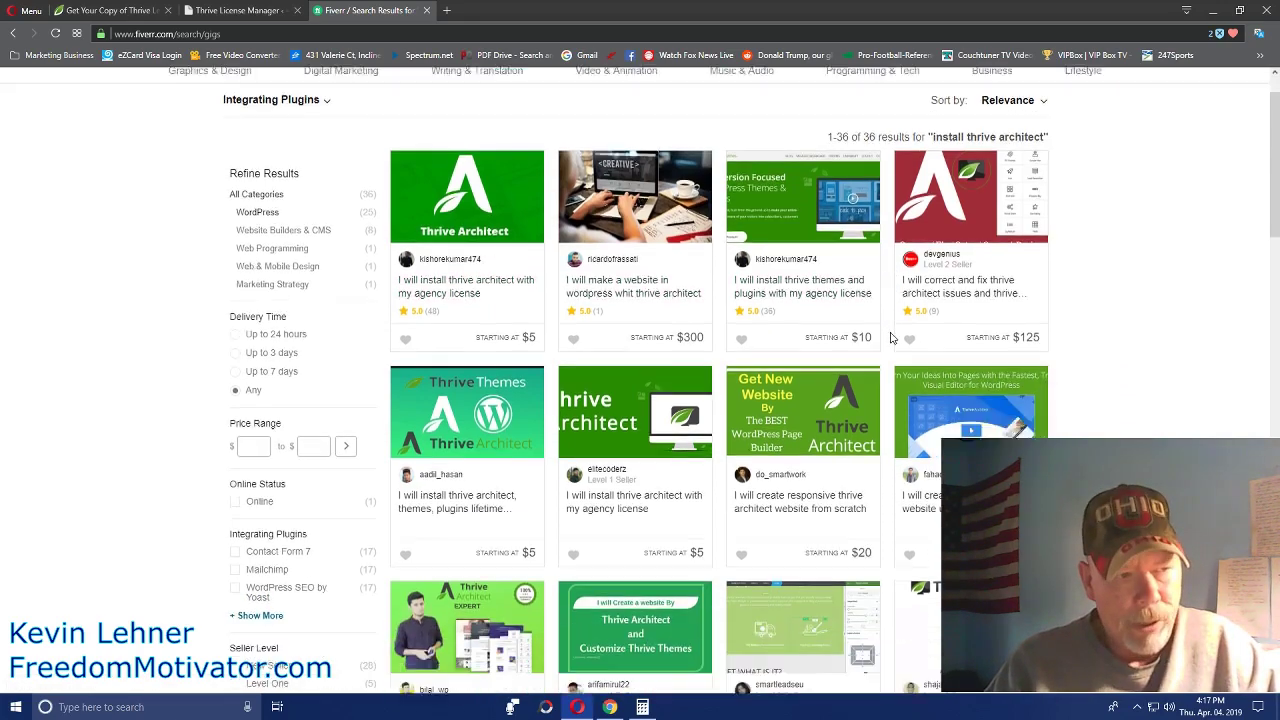
{"action": "scroll", "coordinate": [820, 322], "scroll_direction": "down", "scroll_amount": 2}
{"action": "scroll", "coordinate": [868, 332], "scroll_direction": "up", "scroll_amount": 2}
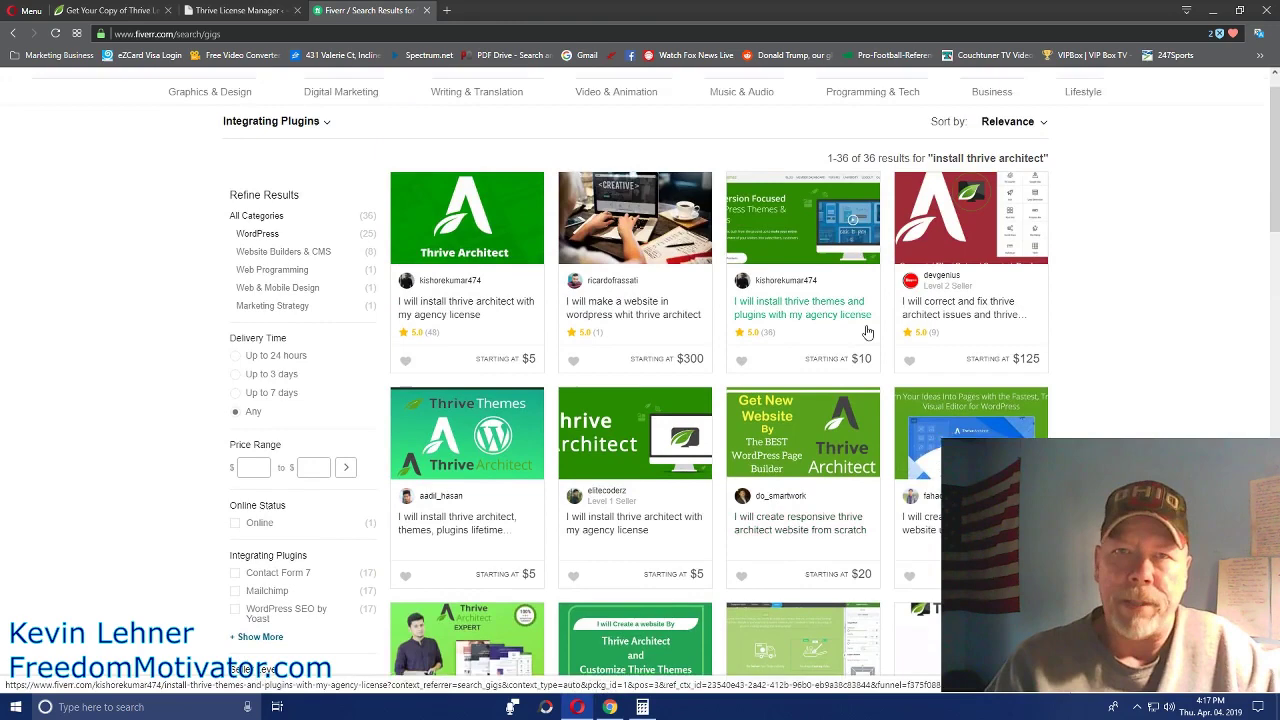
{"action": "scroll", "coordinate": [790, 330], "scroll_direction": "up", "scroll_amount": 1}
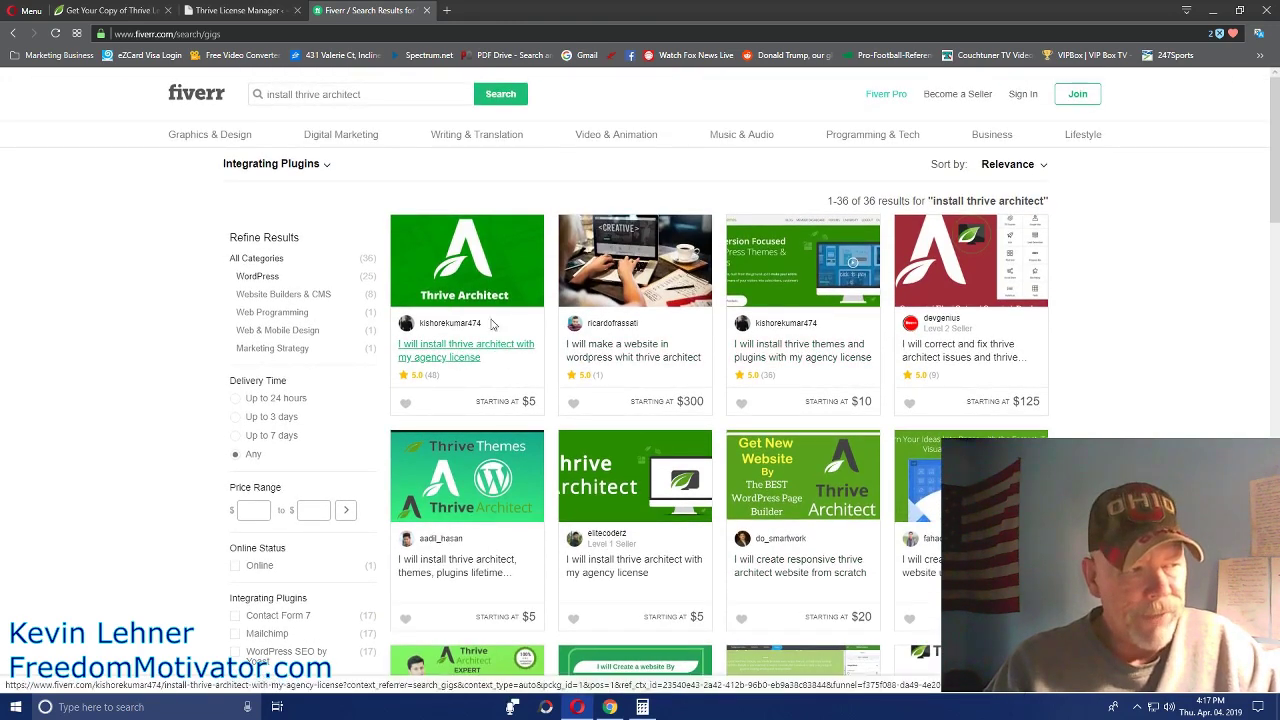
Step: Open the agency-license Thrive Architect install gig and view its $10 and $15 packages
{"action": "left_click", "coordinate": [452, 350]}
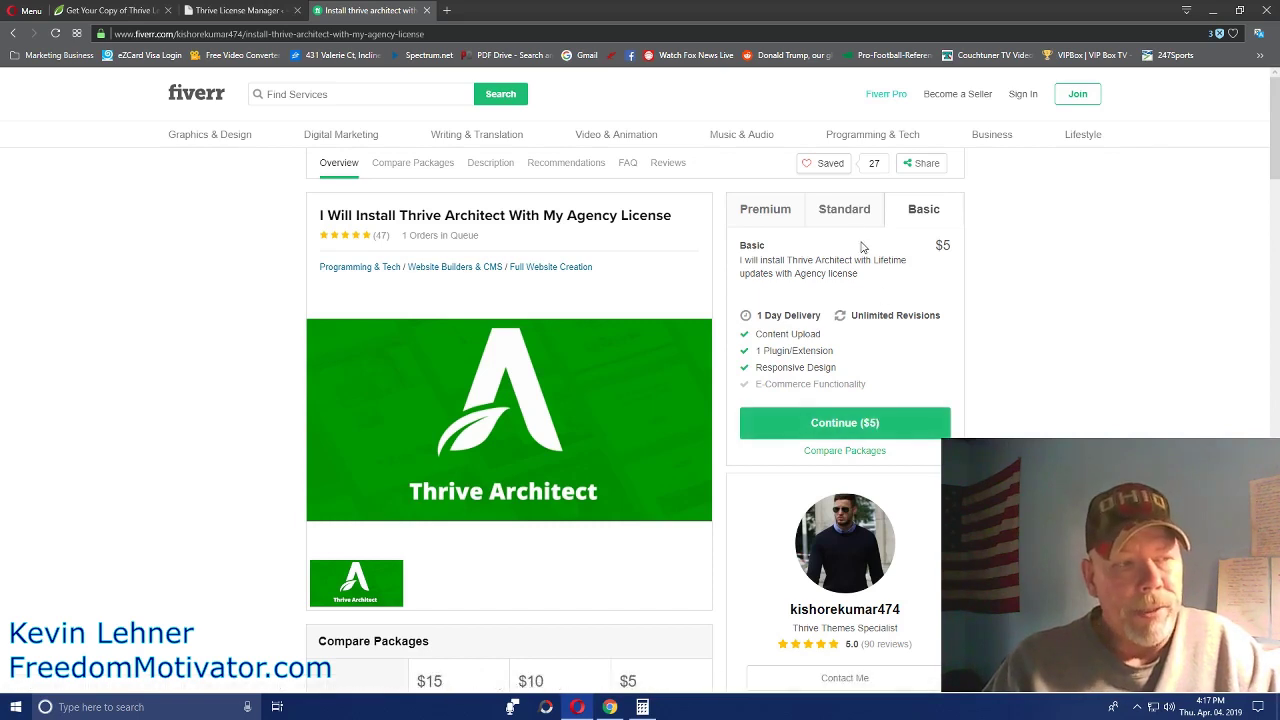
{"action": "left_click", "coordinate": [840, 215]}
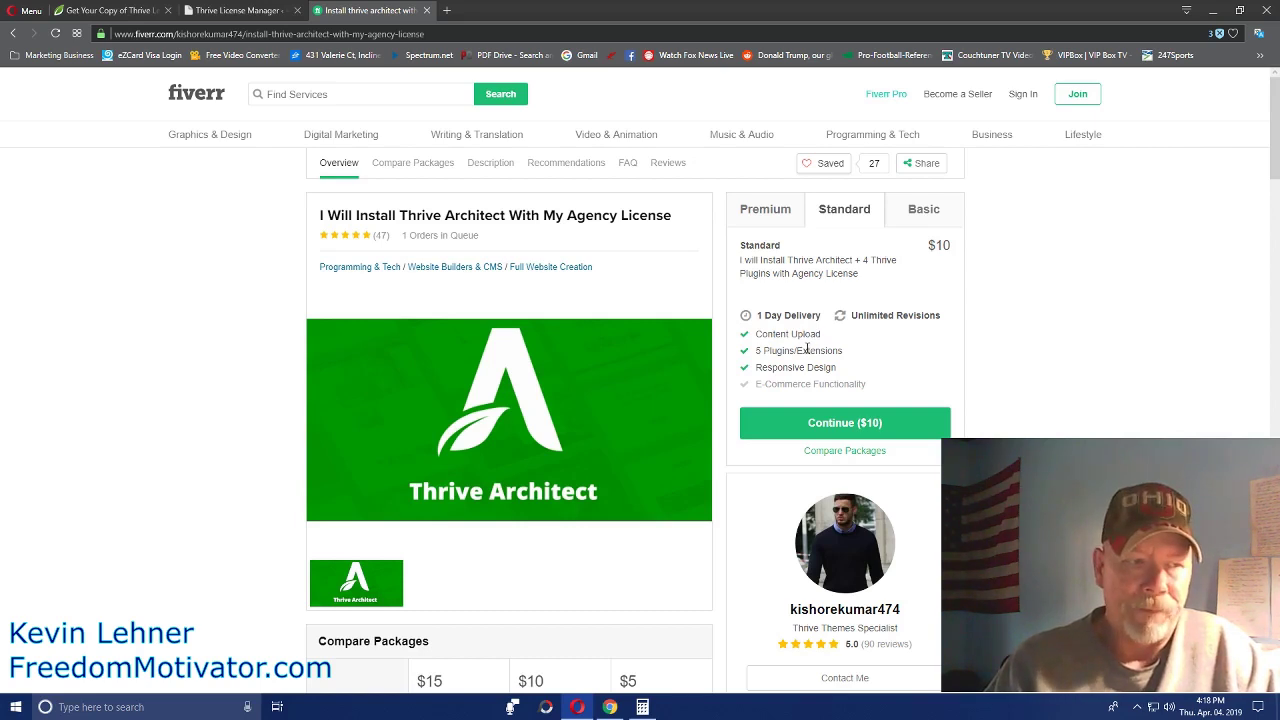
{"action": "left_click", "coordinate": [766, 216]}
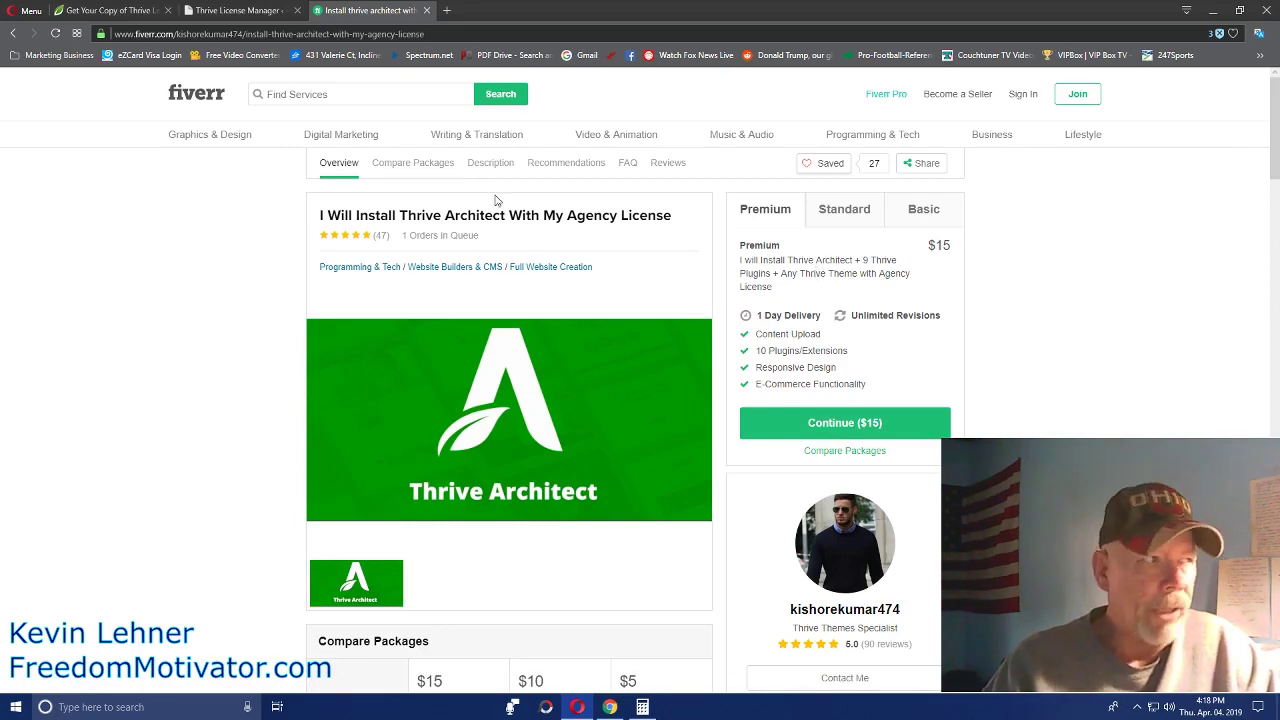
{"action": "left_click", "coordinate": [235, 12]}
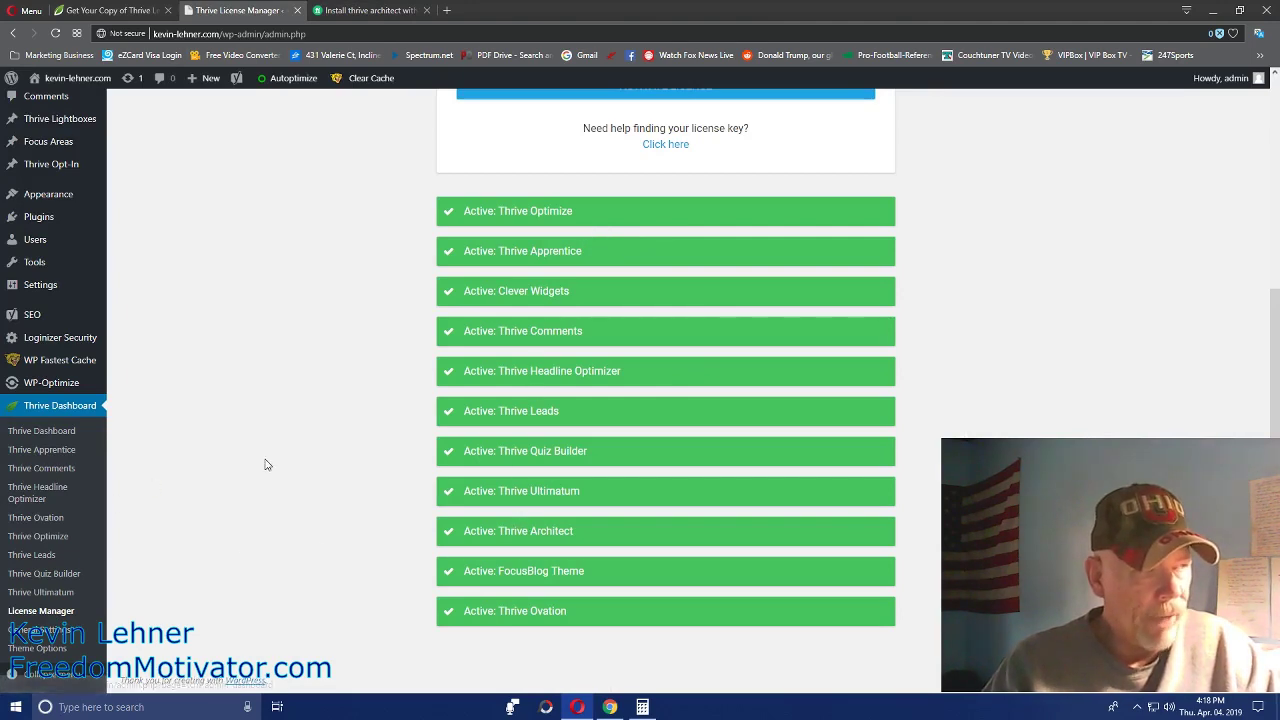
{"action": "left_click", "coordinate": [370, 12]}
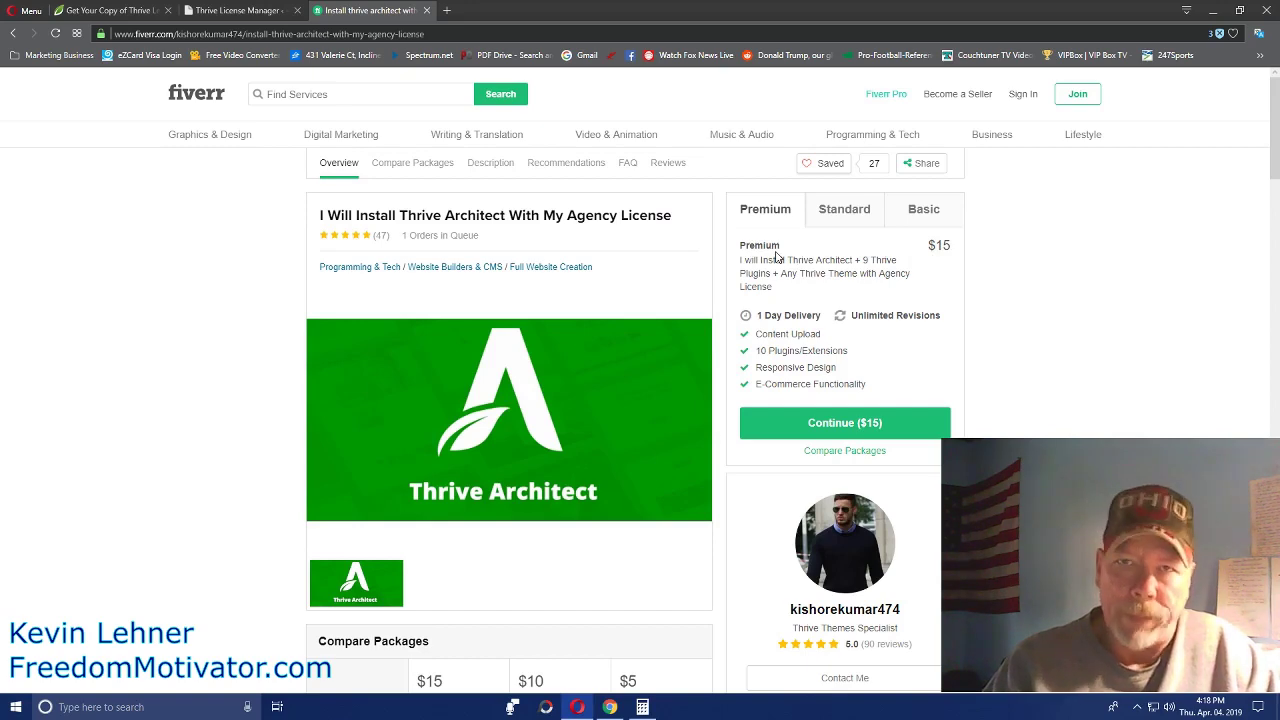
Step: Scroll the gig page to Compare Packages, then go back to the search results
{"action": "scroll", "coordinate": [1124, 313], "scroll_direction": "down", "scroll_amount": 3}
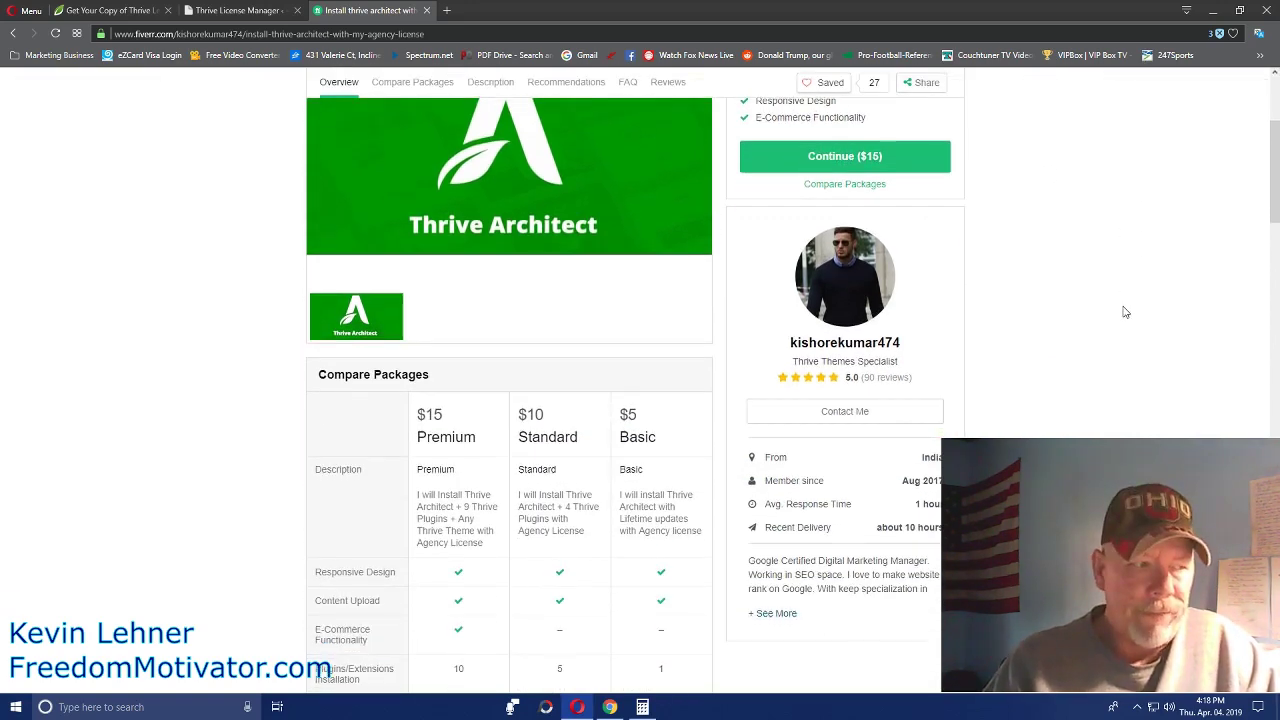
{"action": "scroll", "coordinate": [1124, 313], "scroll_direction": "down", "scroll_amount": 3}
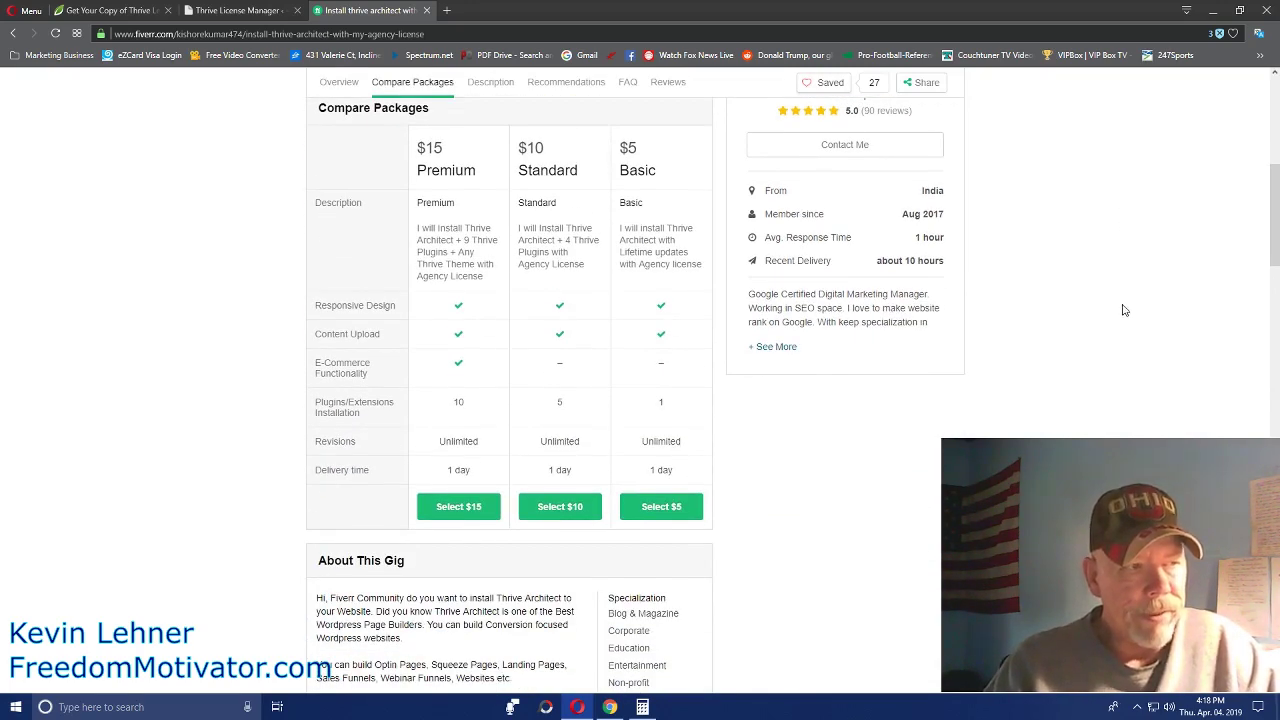
{"action": "scroll", "coordinate": [1123, 310], "scroll_direction": "up", "scroll_amount": 2}
{"action": "right_click", "coordinate": [1123, 312]}
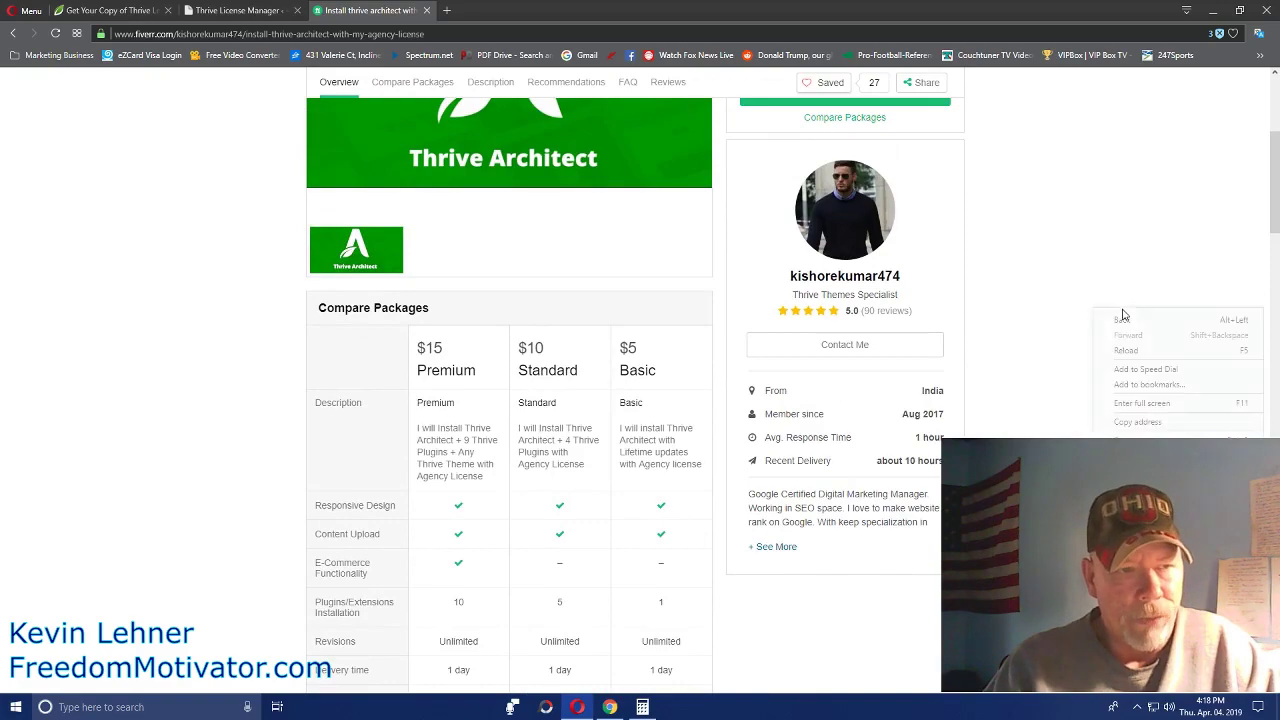
{"action": "left_click", "coordinate": [1124, 320]}
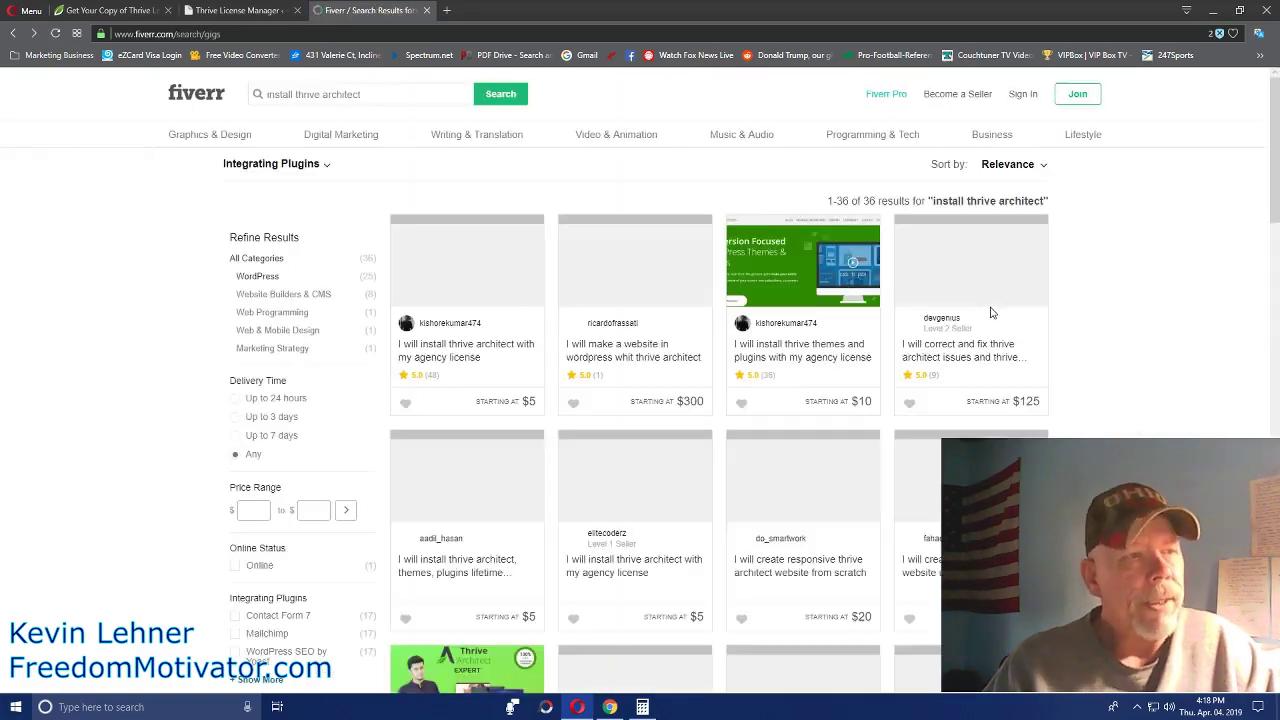
Step: Scroll through the install thrive architect results, then switch to the license manager tab
{"action": "scroll", "coordinate": [1080, 332], "scroll_direction": "down", "scroll_amount": 2}
{"action": "scroll", "coordinate": [1080, 332], "scroll_direction": "down", "scroll_amount": 2}
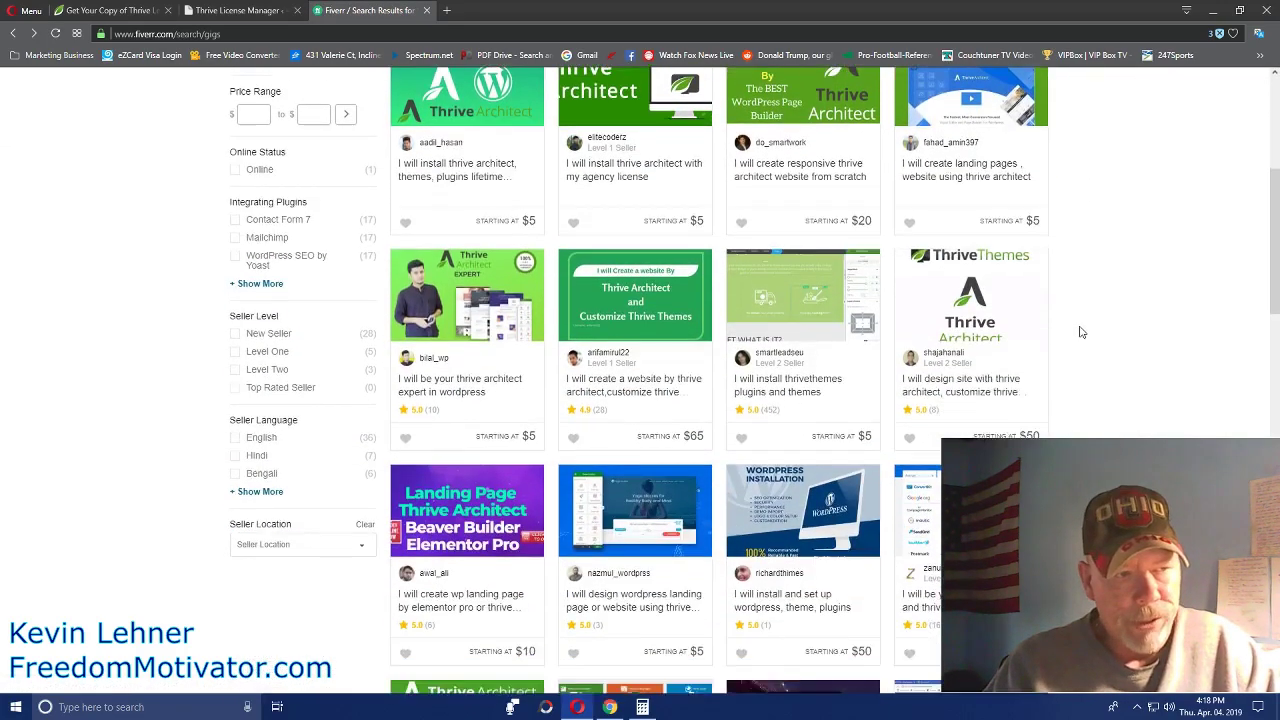
{"action": "scroll", "coordinate": [1080, 332], "scroll_direction": "up", "scroll_amount": 2}
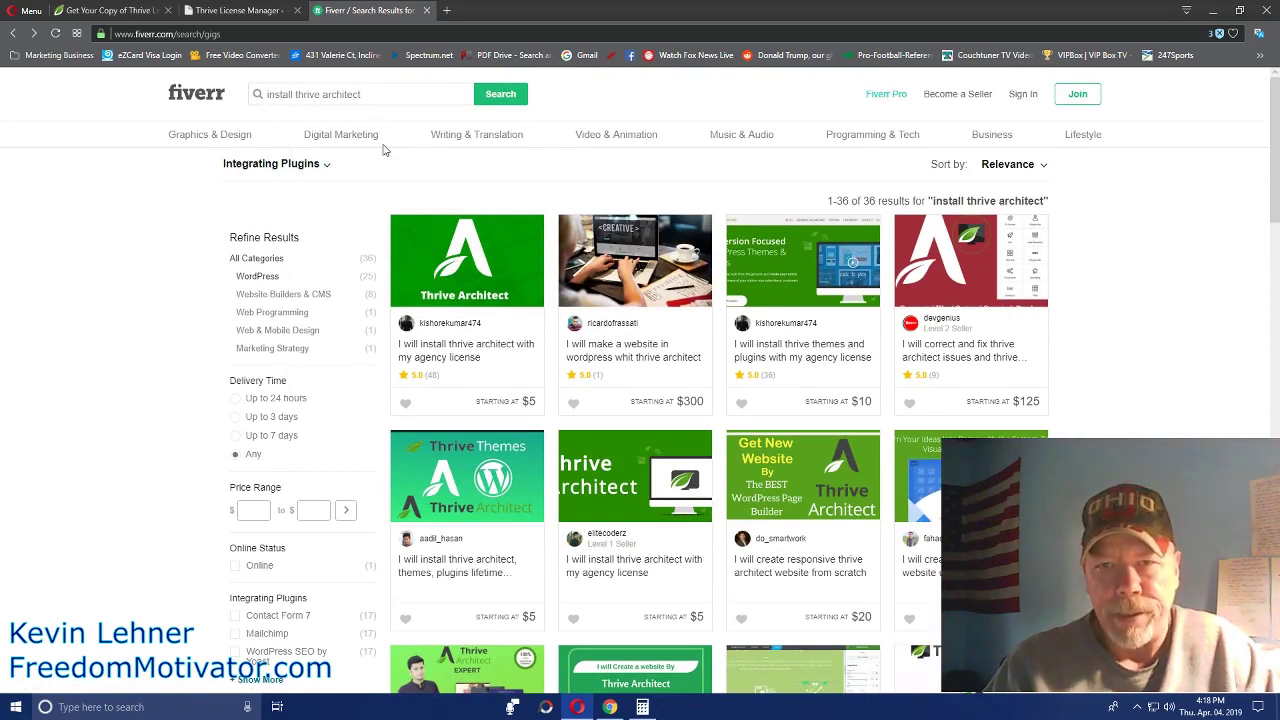
{"action": "scroll", "coordinate": [713, 302], "scroll_direction": "down", "scroll_amount": 2}
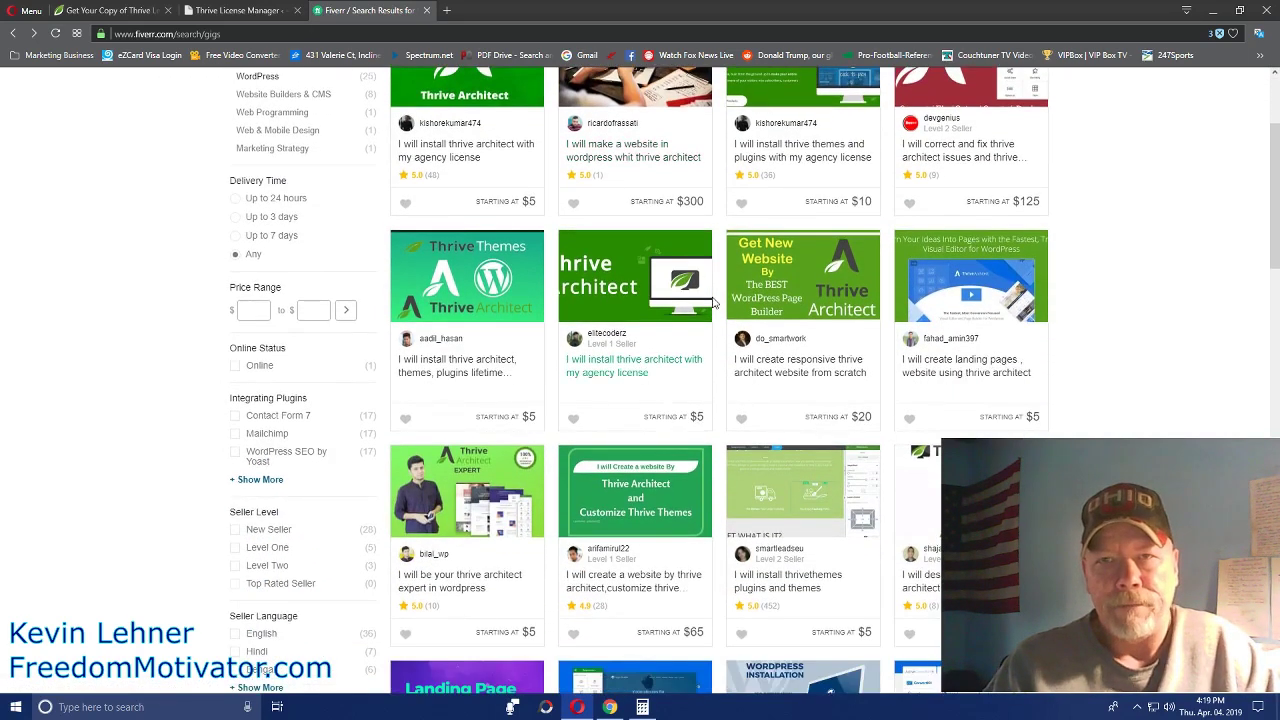
{"action": "scroll", "coordinate": [713, 302], "scroll_direction": "down", "scroll_amount": 3}
{"action": "scroll", "coordinate": [713, 302], "scroll_direction": "down", "scroll_amount": 2}
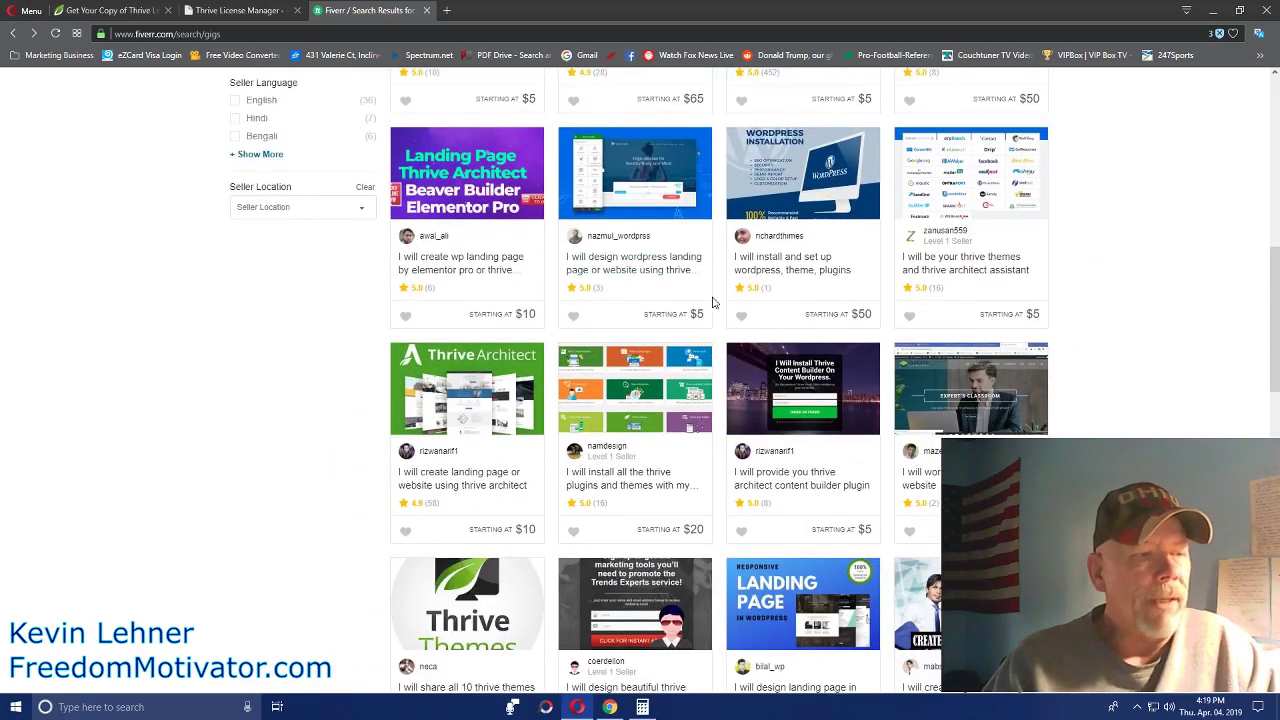
{"action": "scroll", "coordinate": [733, 304], "scroll_direction": "down", "scroll_amount": 1}
{"action": "scroll", "coordinate": [733, 304], "scroll_direction": "down", "scroll_amount": 1}
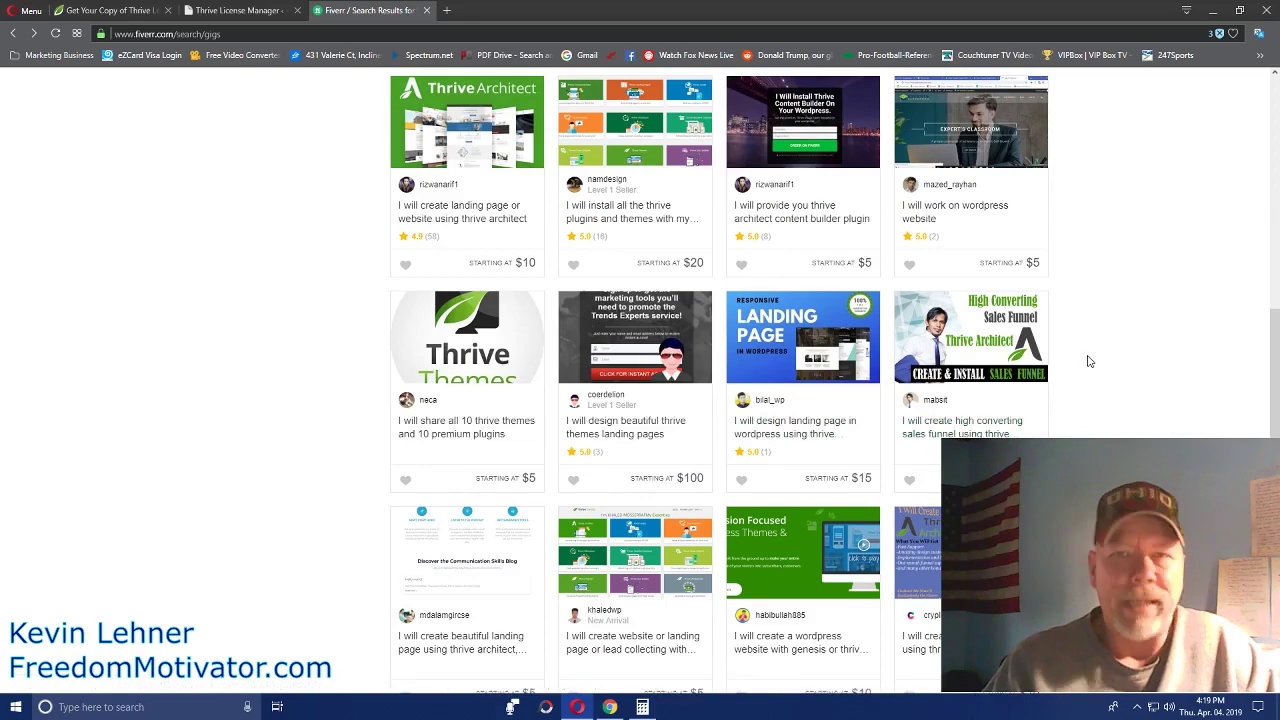
{"action": "scroll", "coordinate": [1106, 371], "scroll_direction": "up", "scroll_amount": 3}
{"action": "scroll", "coordinate": [724, 208], "scroll_direction": "up", "scroll_amount": 2}
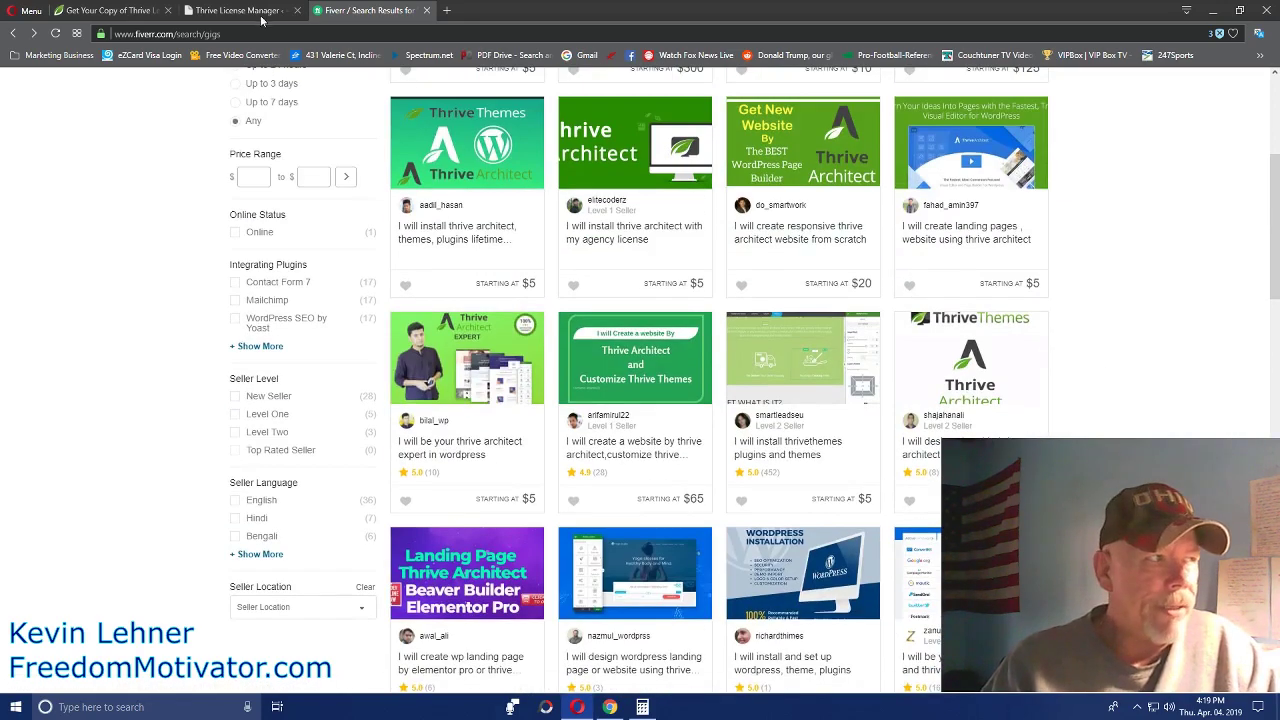
{"action": "key", "text": "ctrl+shift+Tab"}
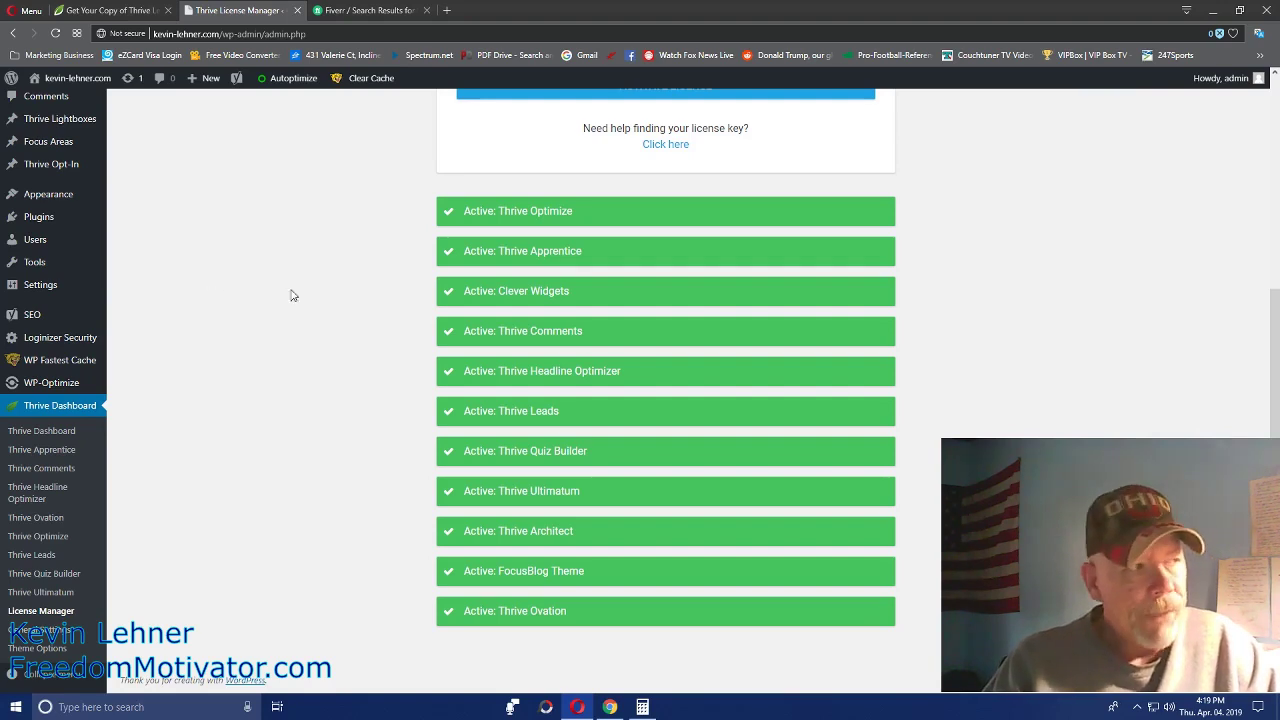
Step: Glance at the Fiverr results tab, then return to the Thrive License Manager tab
{"action": "left_click", "coordinate": [374, 14]}
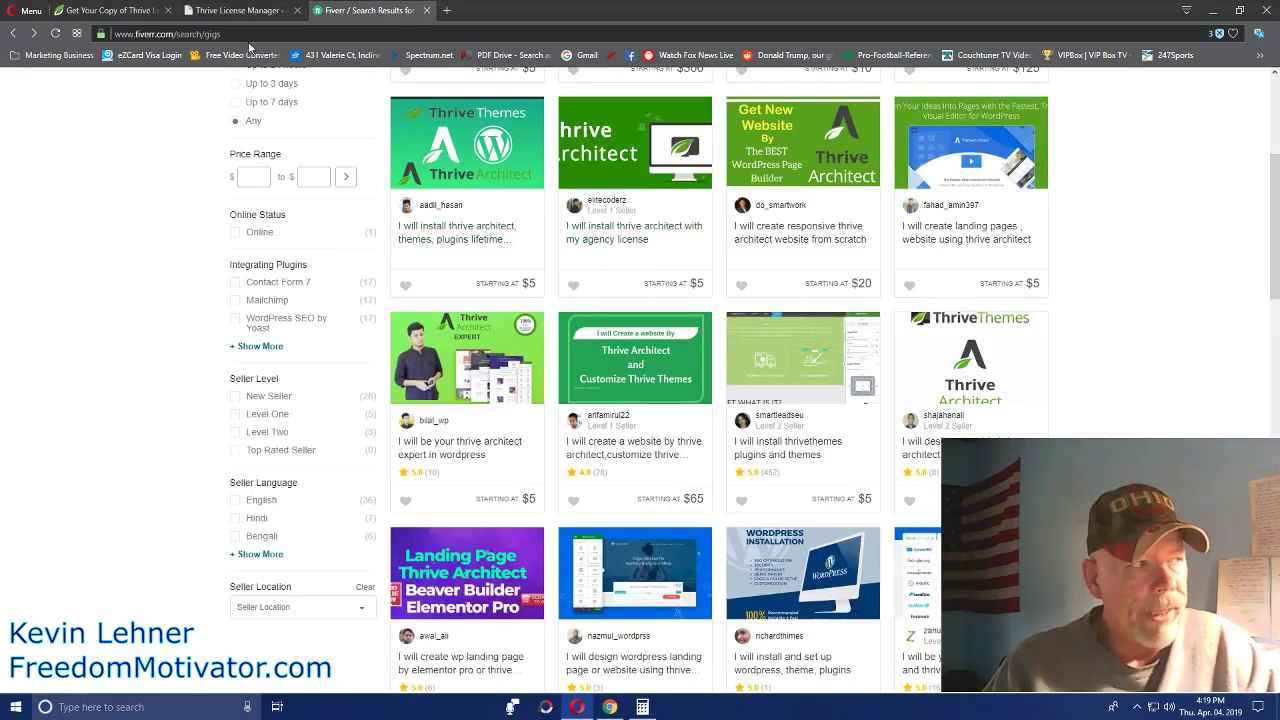
{"action": "left_click", "coordinate": [231, 15]}
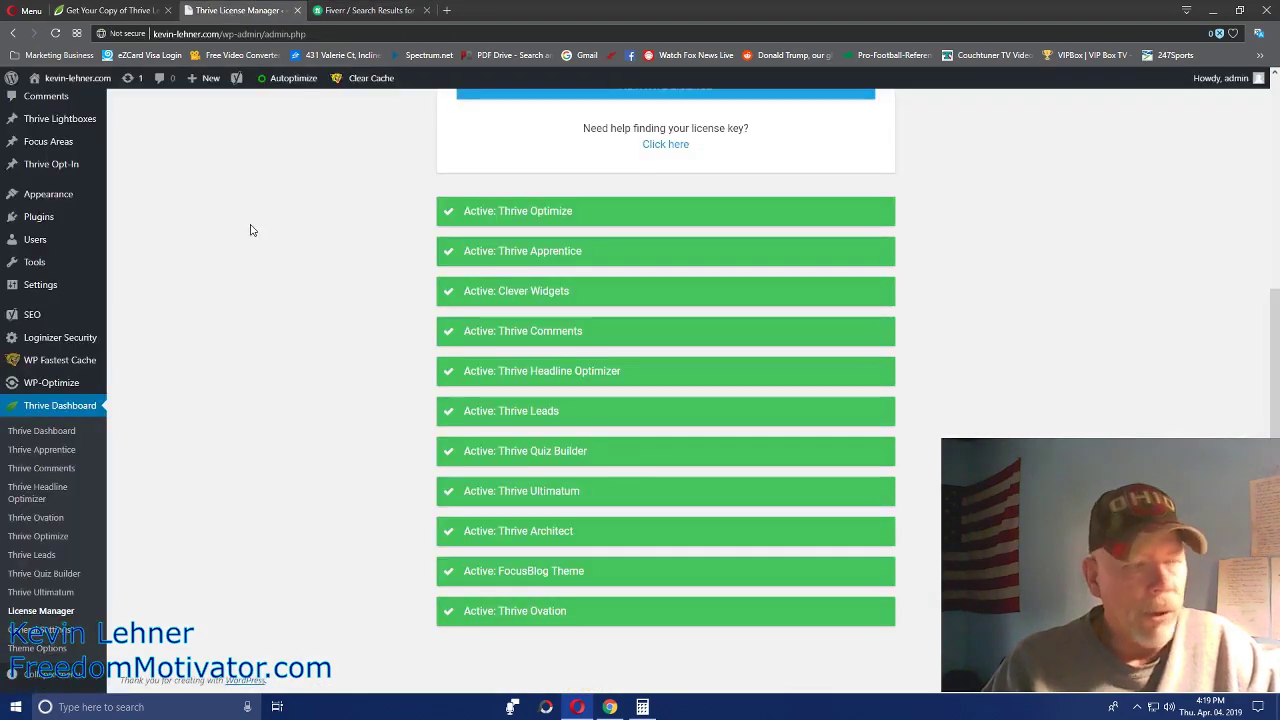